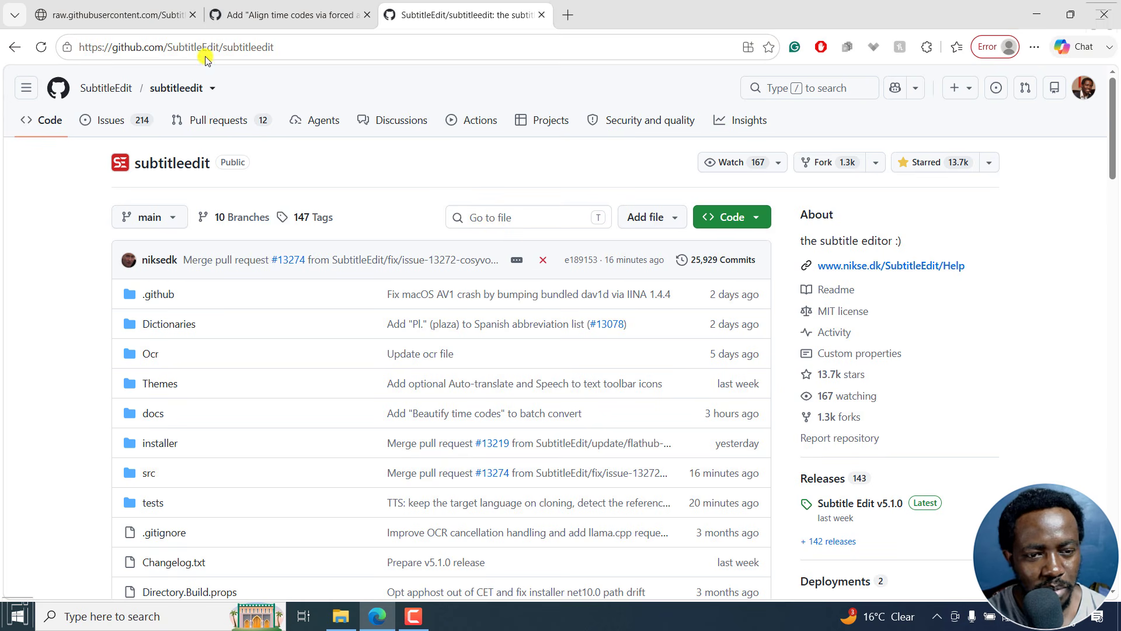
# - Review the forced aligner entry in the v5.2.0-beta1 change log, then open the subtitleedit repository's releases page
pyautogui.click(117, 15)
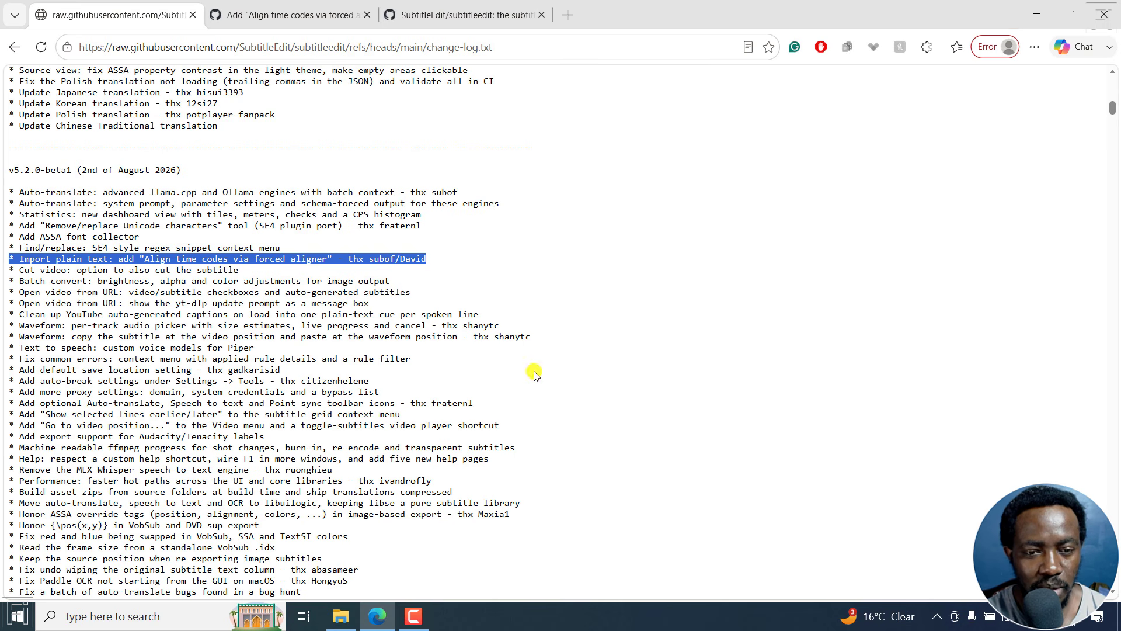
pyautogui.click(452, 15)
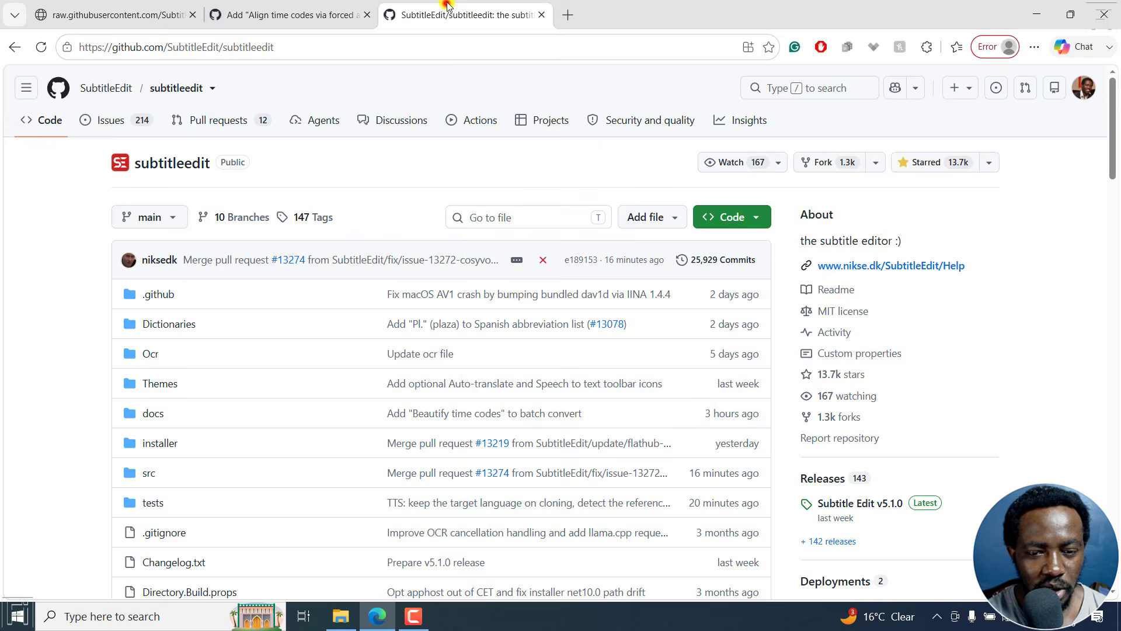
pyautogui.click(834, 480)
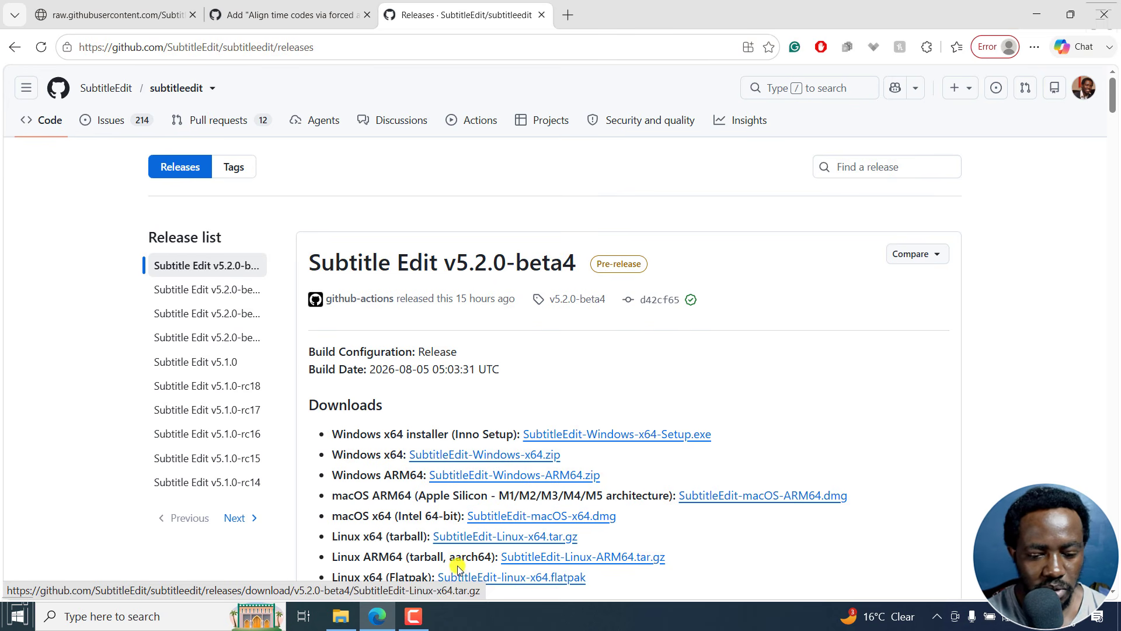
# - Switch to File Explorer and launch SubtitleEdit.exe from the Subtitle Edit v5.2.0-beta4 folder
pyautogui.click(340, 616)
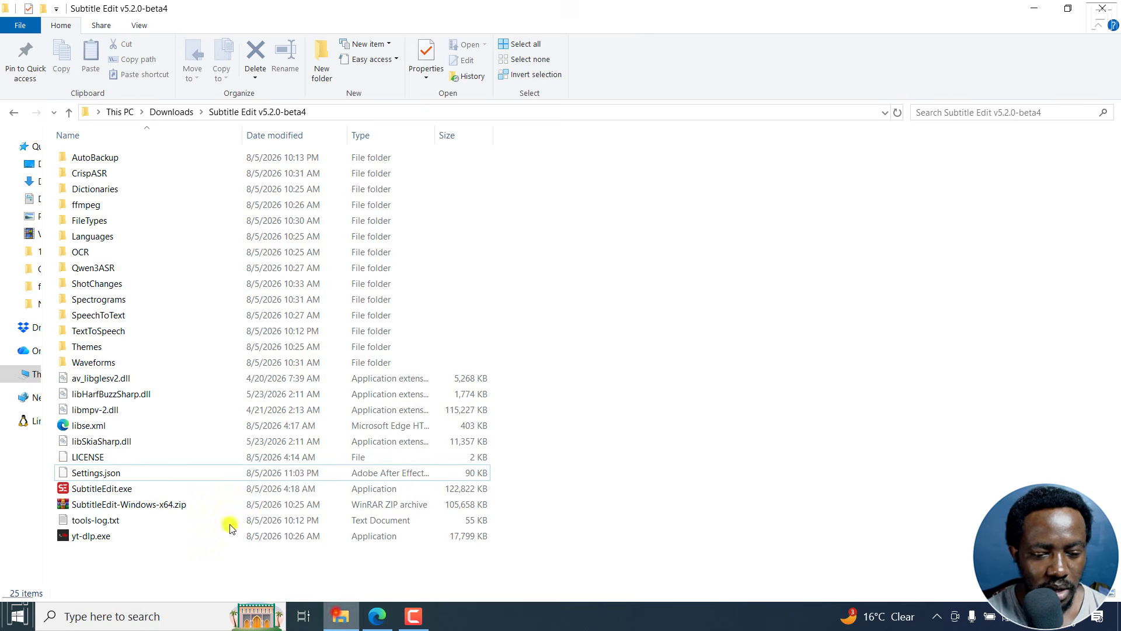
pyautogui.click(77, 492)
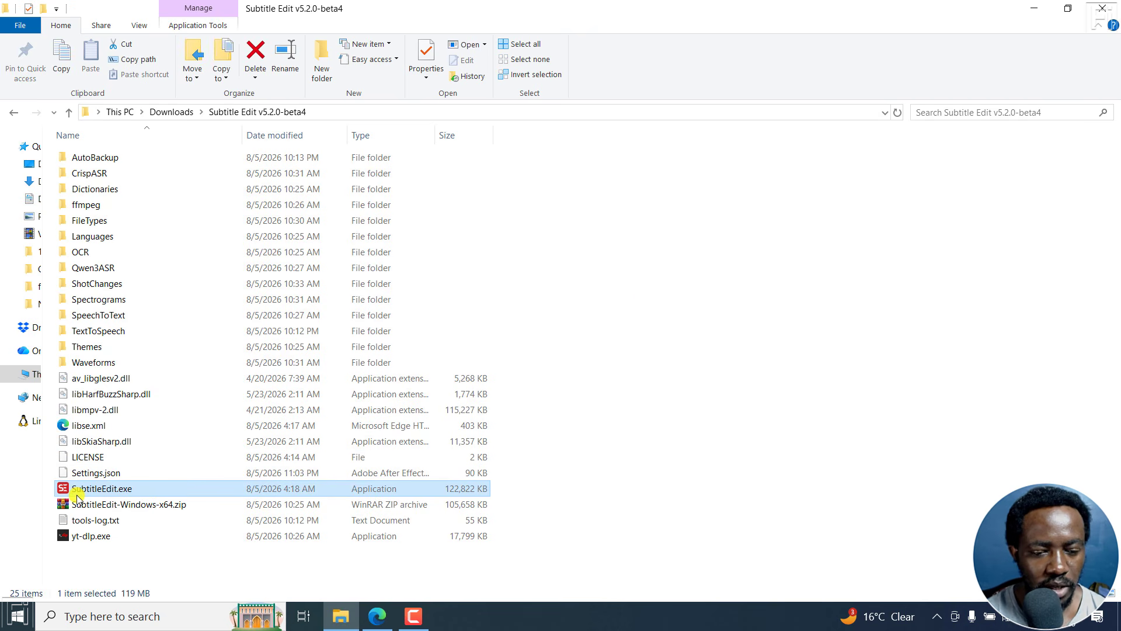
pyautogui.doubleClick(77, 492)
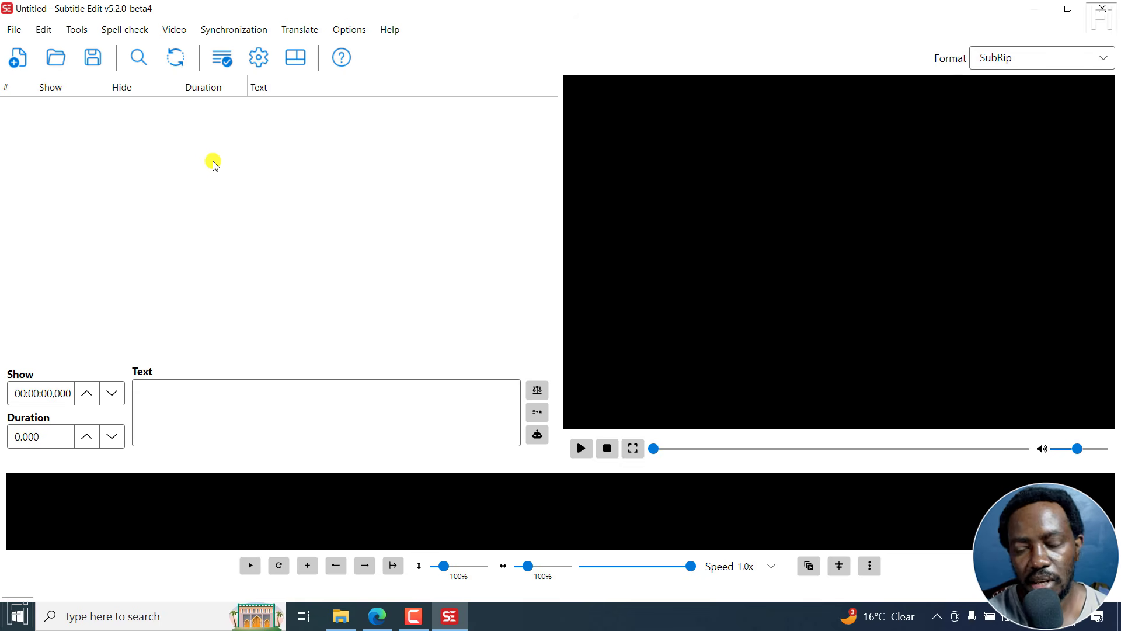
# - Set the single line max length to 35 in the Rules settings and save the change
pyautogui.click(260, 65)
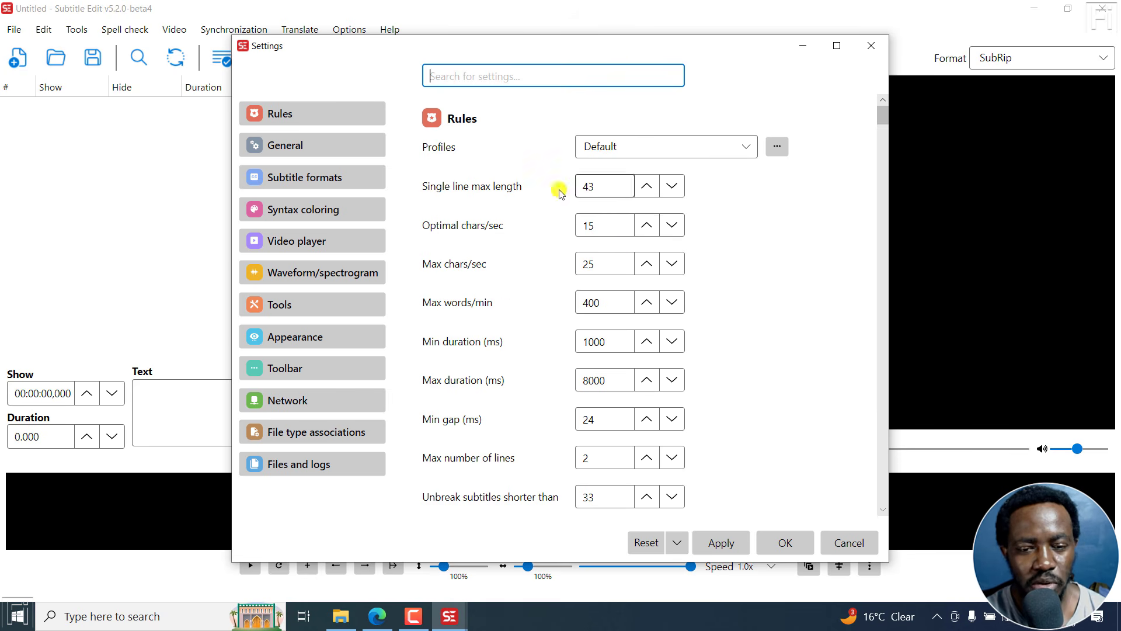
pyautogui.doubleClick(602, 188)
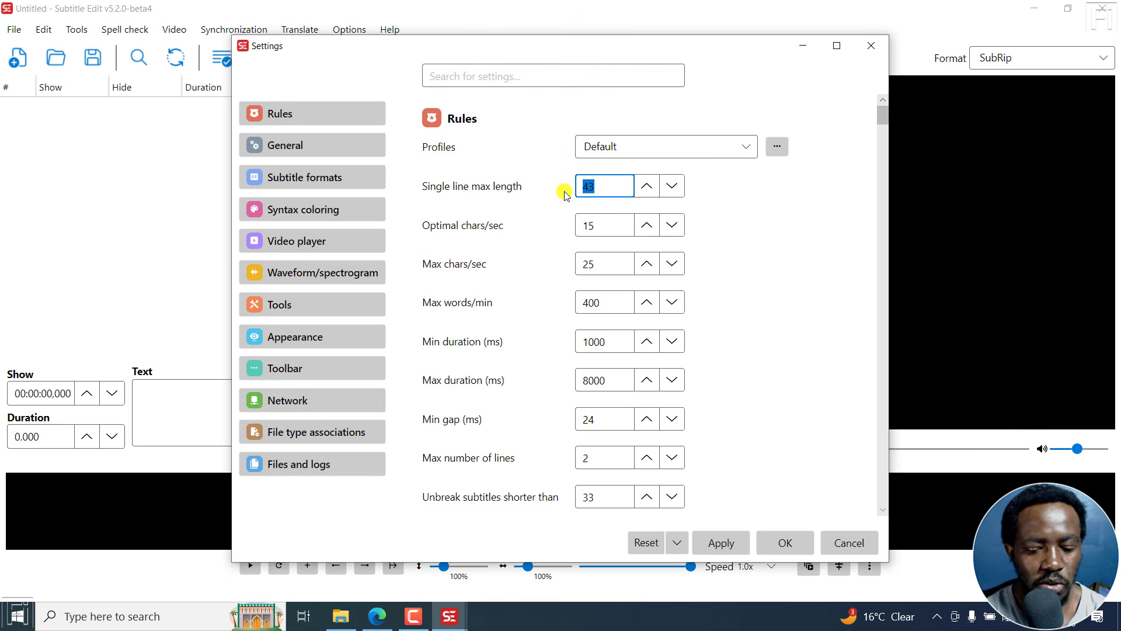
pyautogui.write('35')
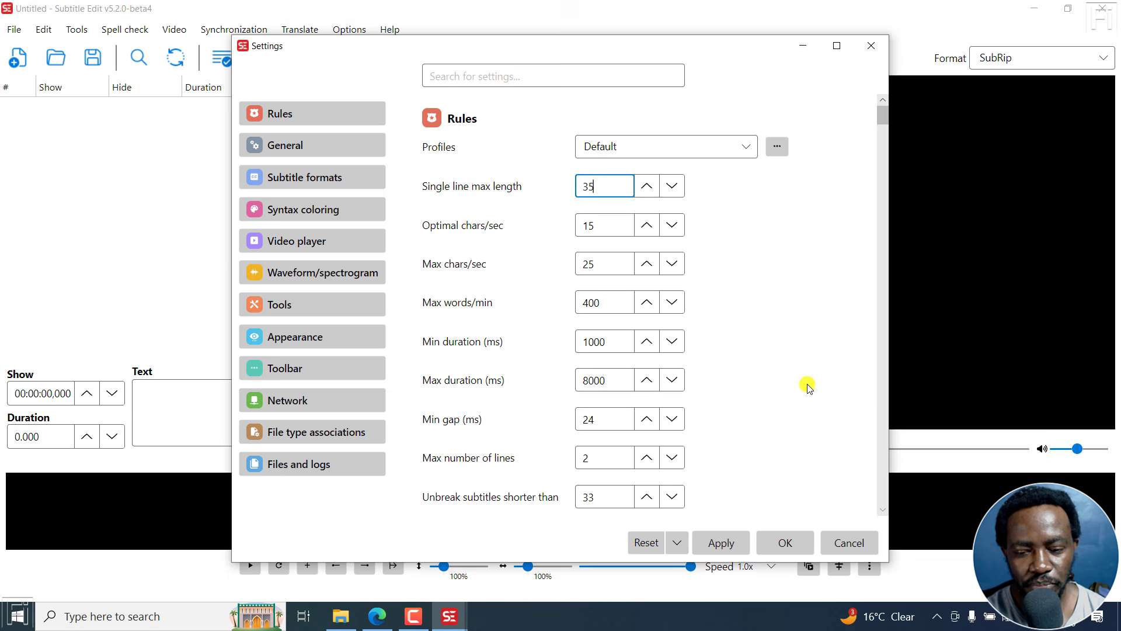
pyautogui.click(739, 544)
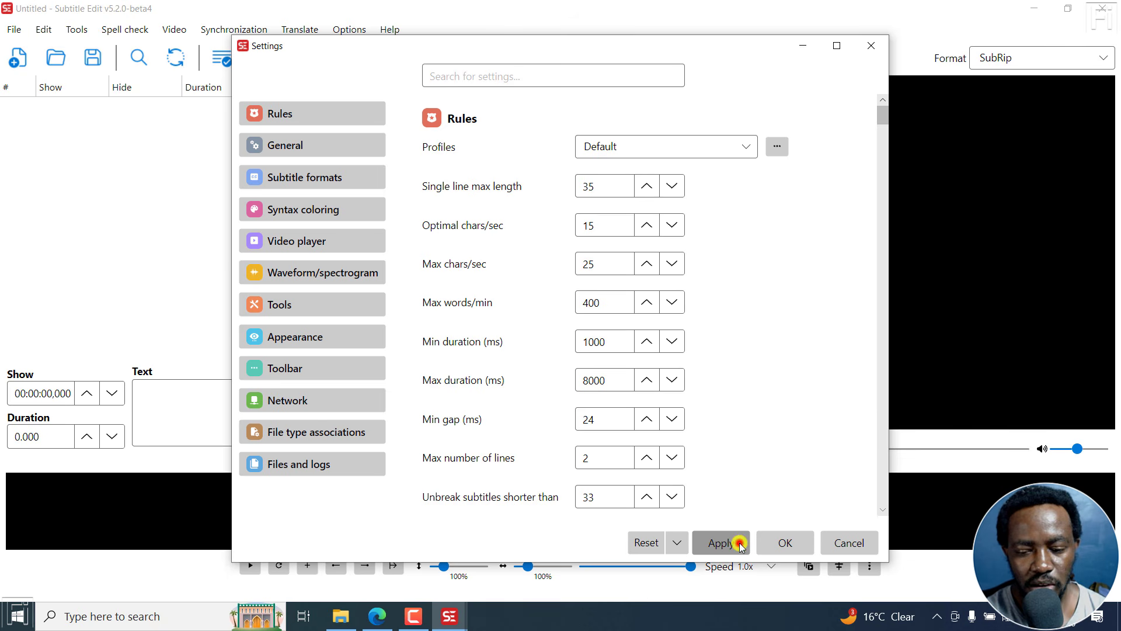
pyautogui.click(786, 543)
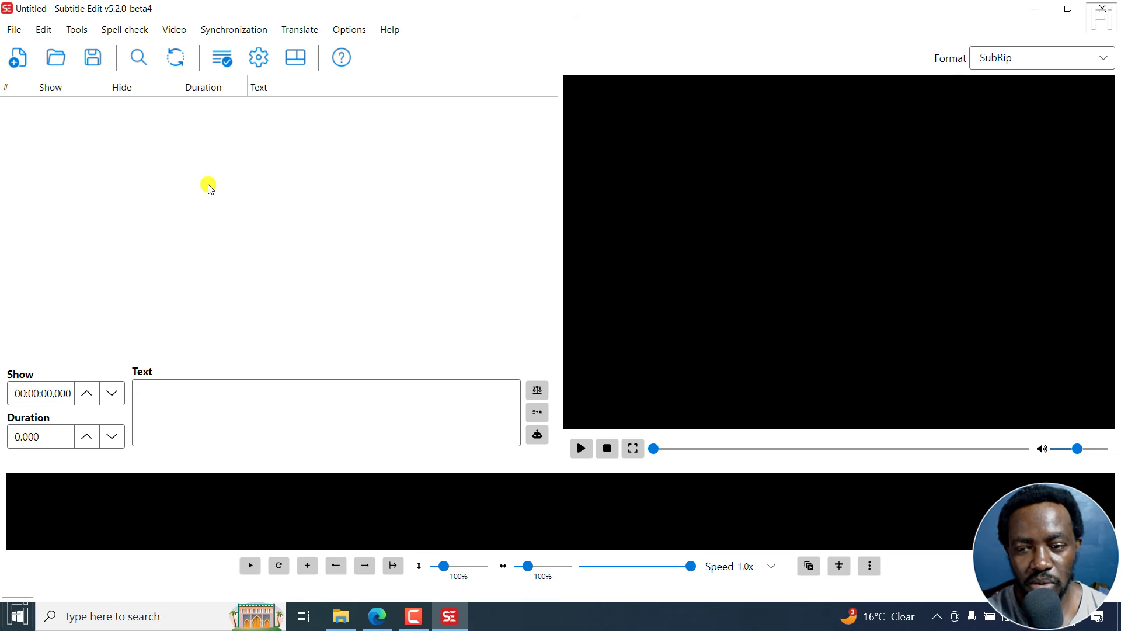
# - Examine the forced aligner models offered for the Crisp ASR engine in Speech to text, leaving the dialog without transcribing
pyautogui.click(171, 31)
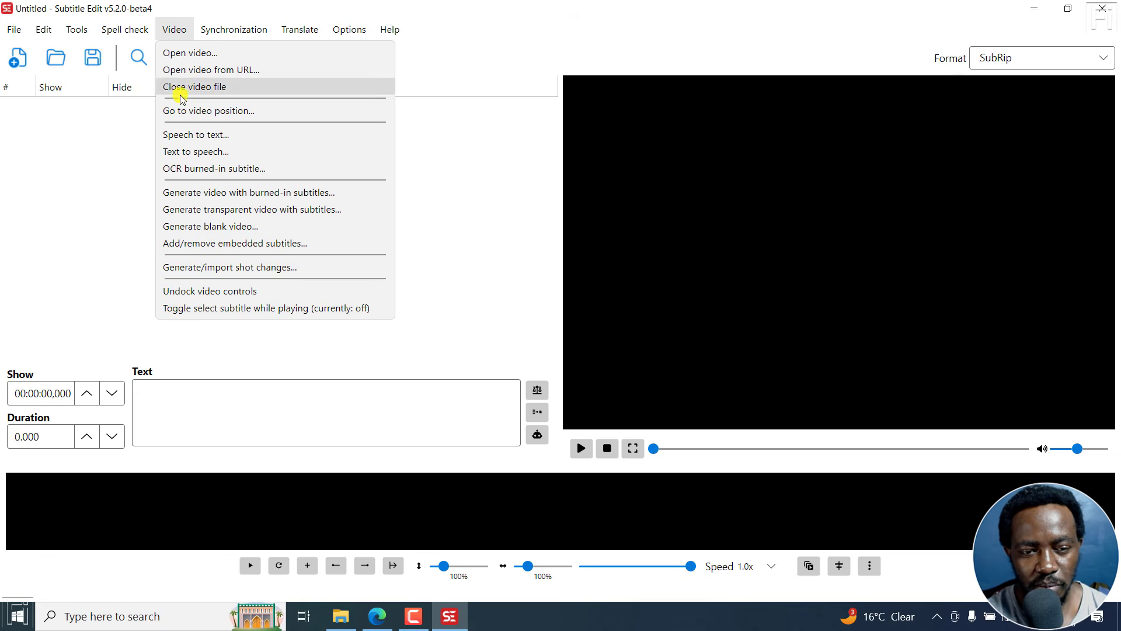
pyautogui.click(189, 136)
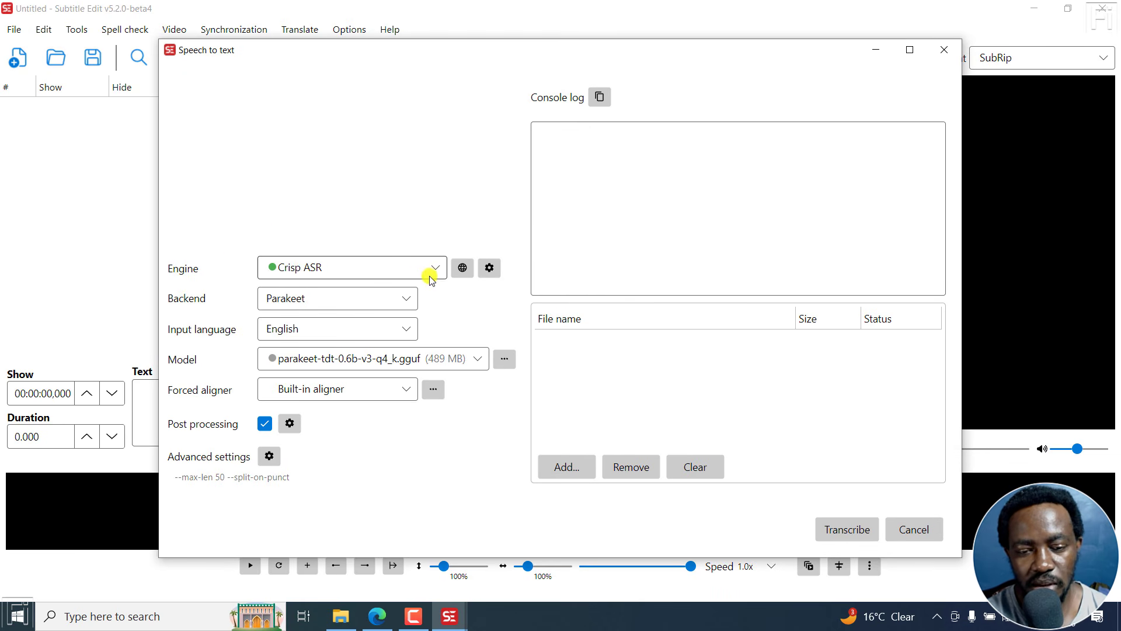
pyautogui.click(407, 391)
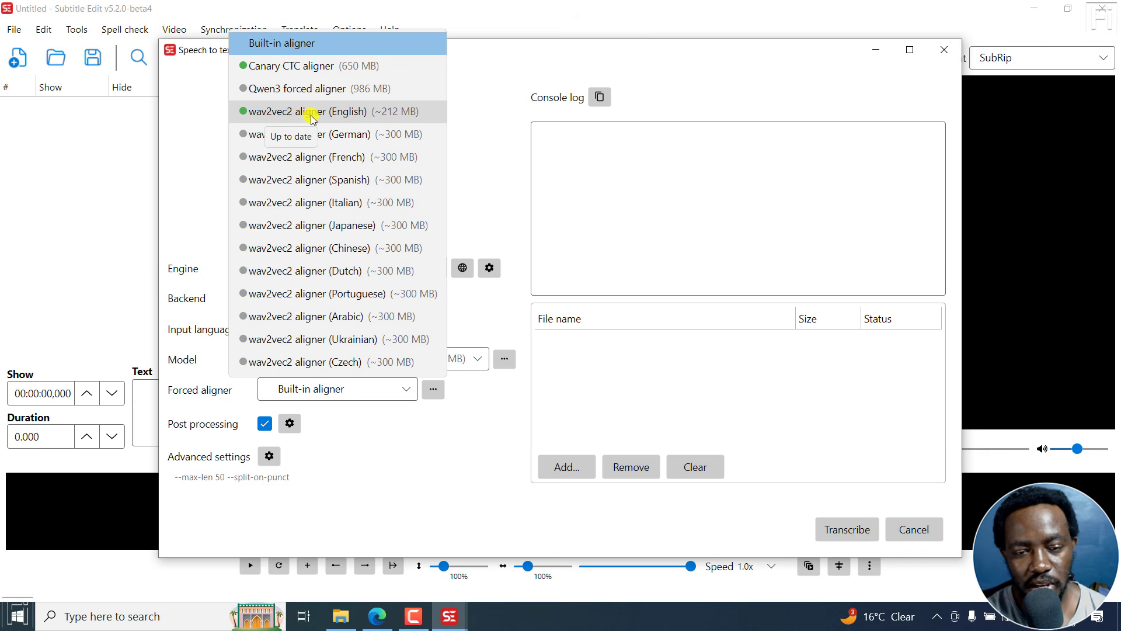
pyautogui.click(556, 72)
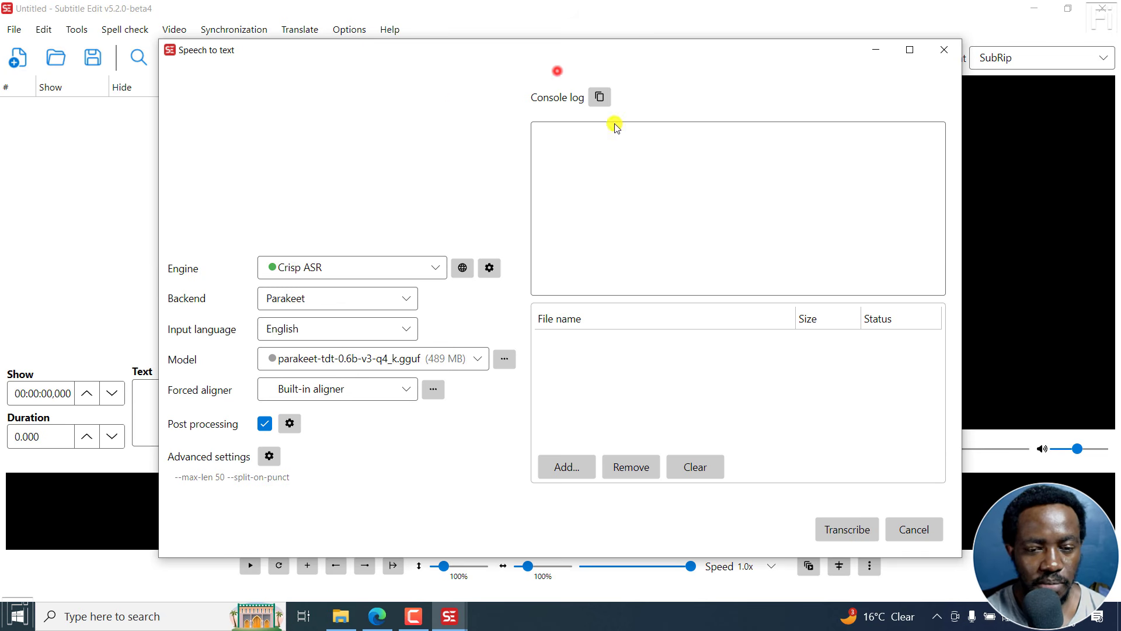
pyautogui.click(941, 56)
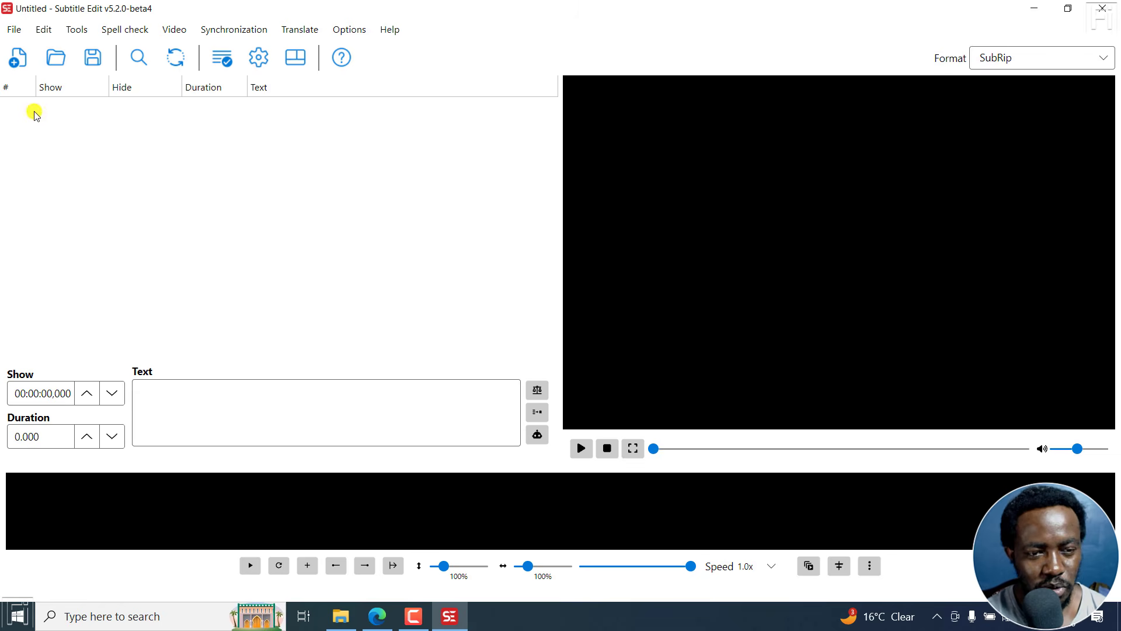
# - Load the "How to Extract Certain Pages from a PDF Using Adobe Acrobat" text file into the plain text import
pyautogui.click(13, 31)
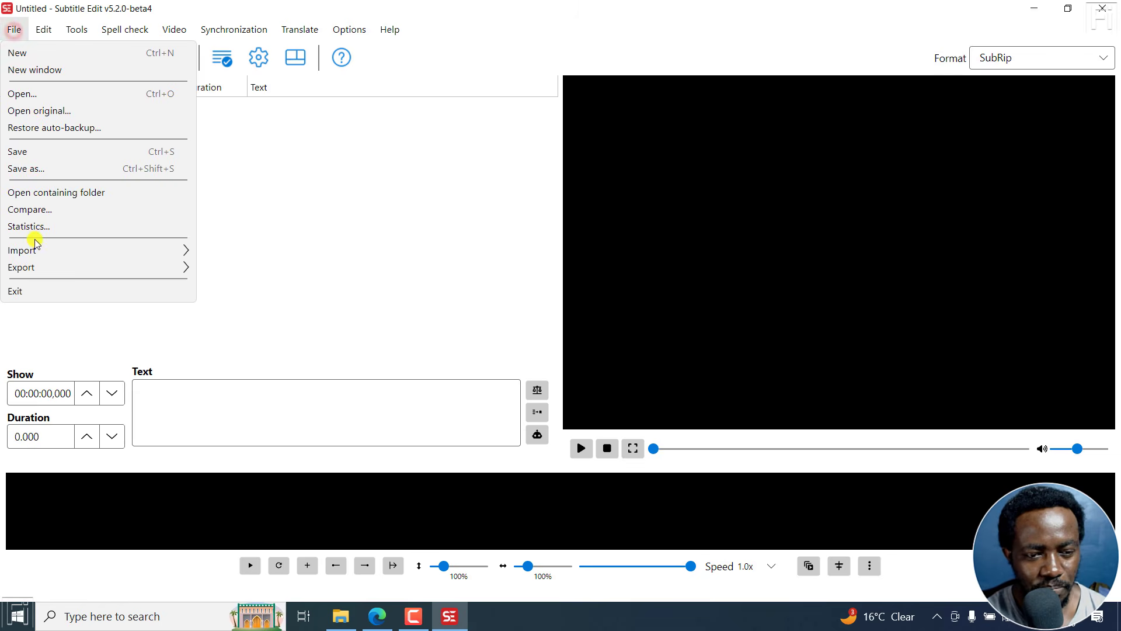
pyautogui.moveTo(25, 250)
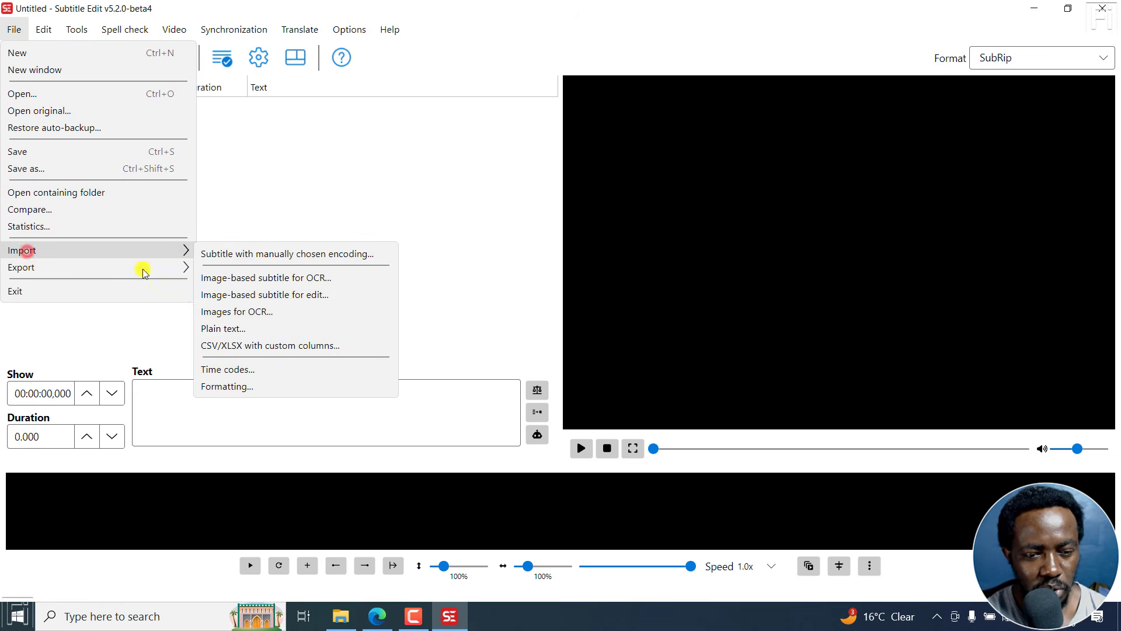
pyautogui.click(217, 329)
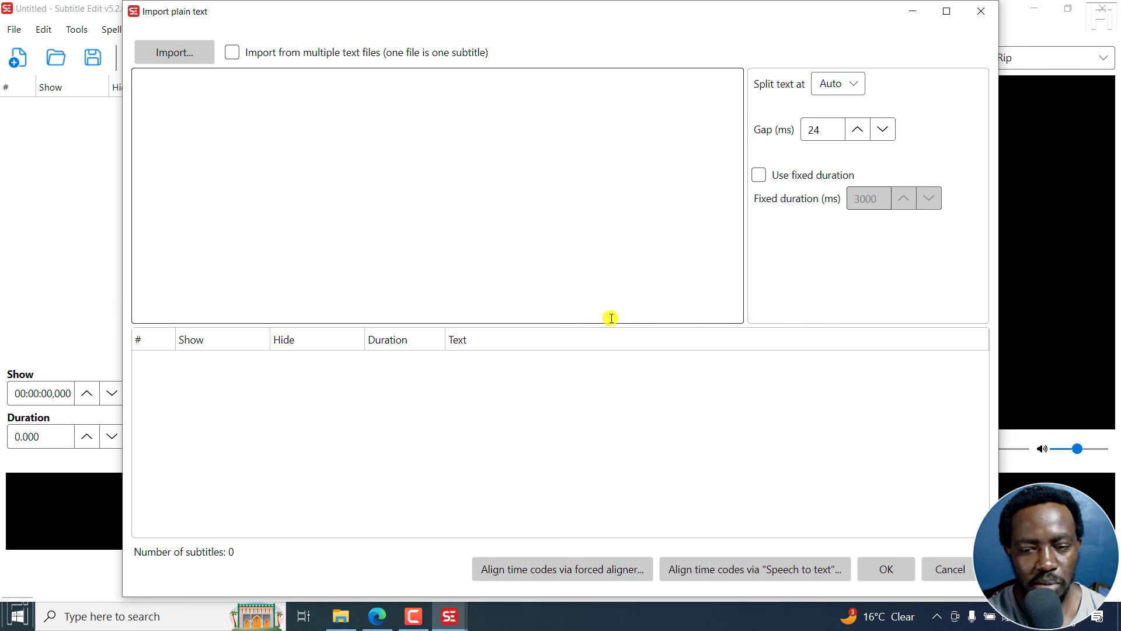
pyautogui.click(175, 57)
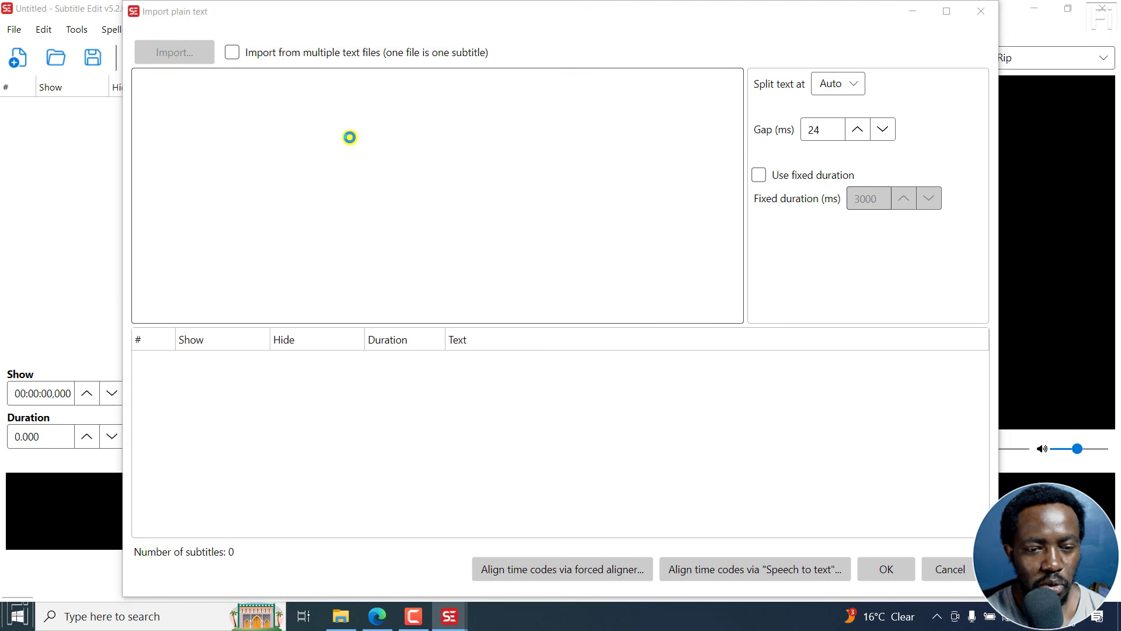
pyautogui.click(394, 155)
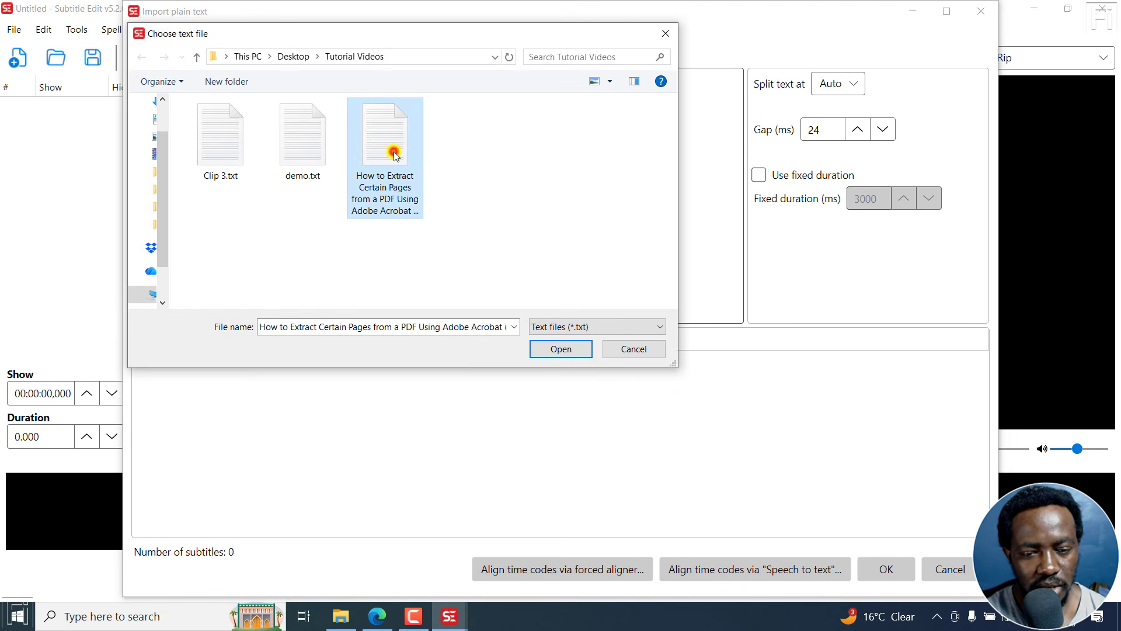
pyautogui.click(559, 349)
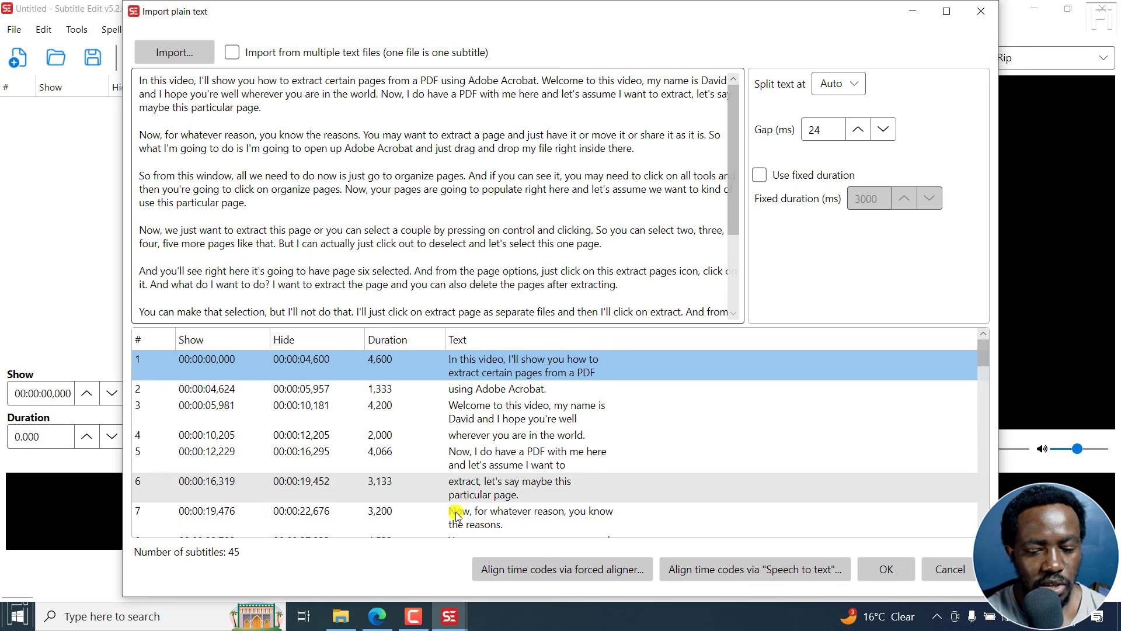
# - Align the imported text's time codes to the "How to Extract Certain Pages" video with the Canary CTC forced aligner, and accept the import
pyautogui.click(509, 574)
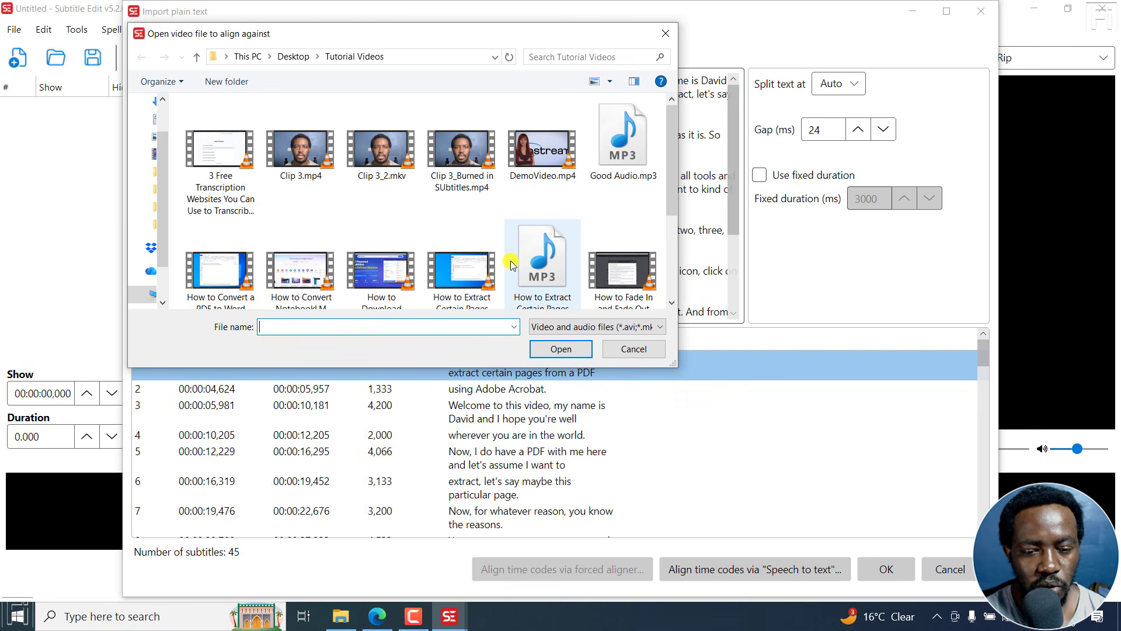
pyautogui.click(463, 289)
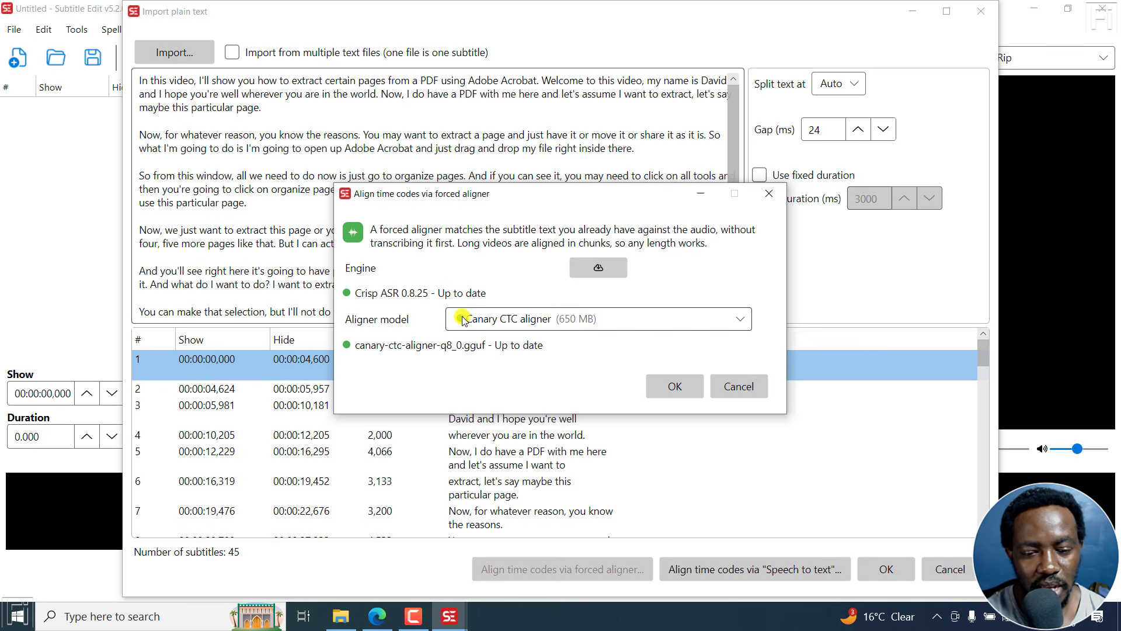
pyautogui.click(742, 322)
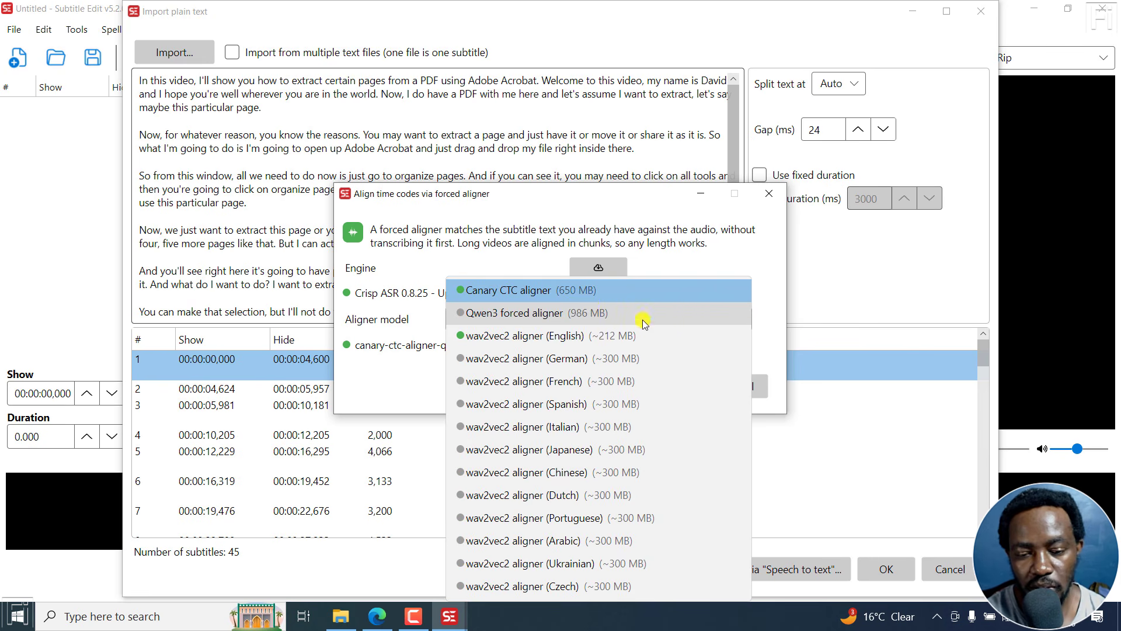
pyautogui.click(488, 256)
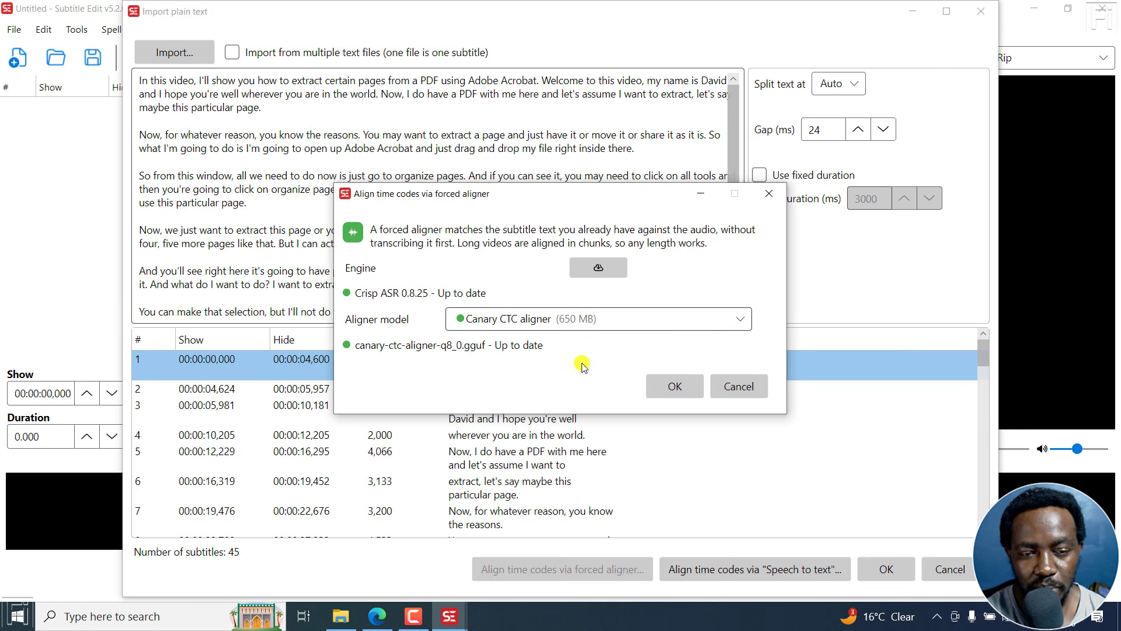
pyautogui.click(667, 387)
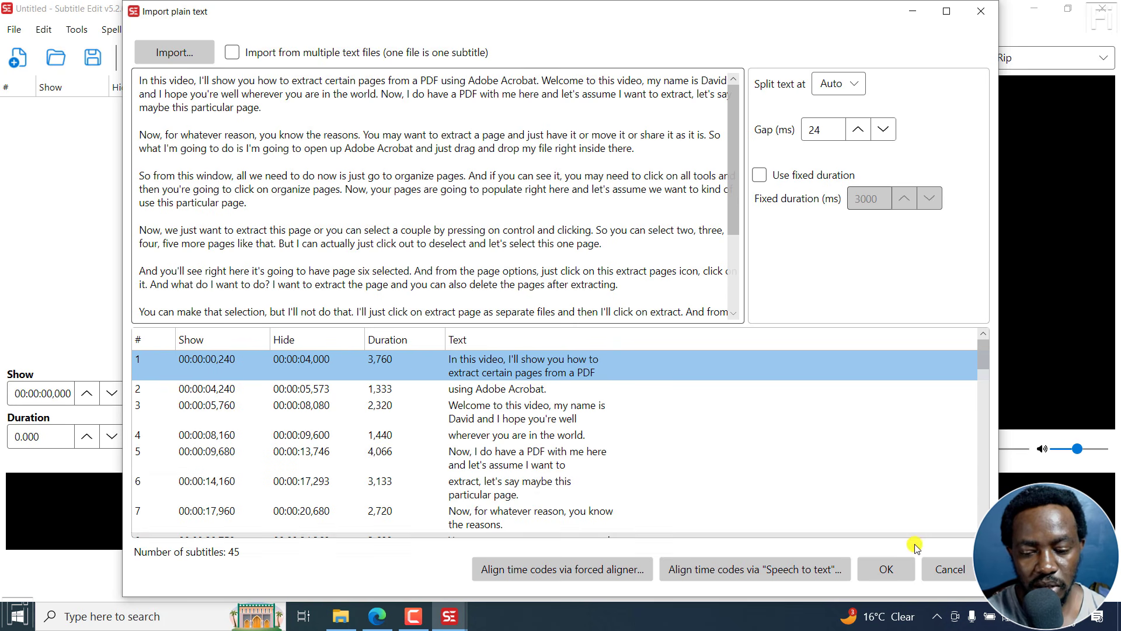
pyautogui.click(887, 571)
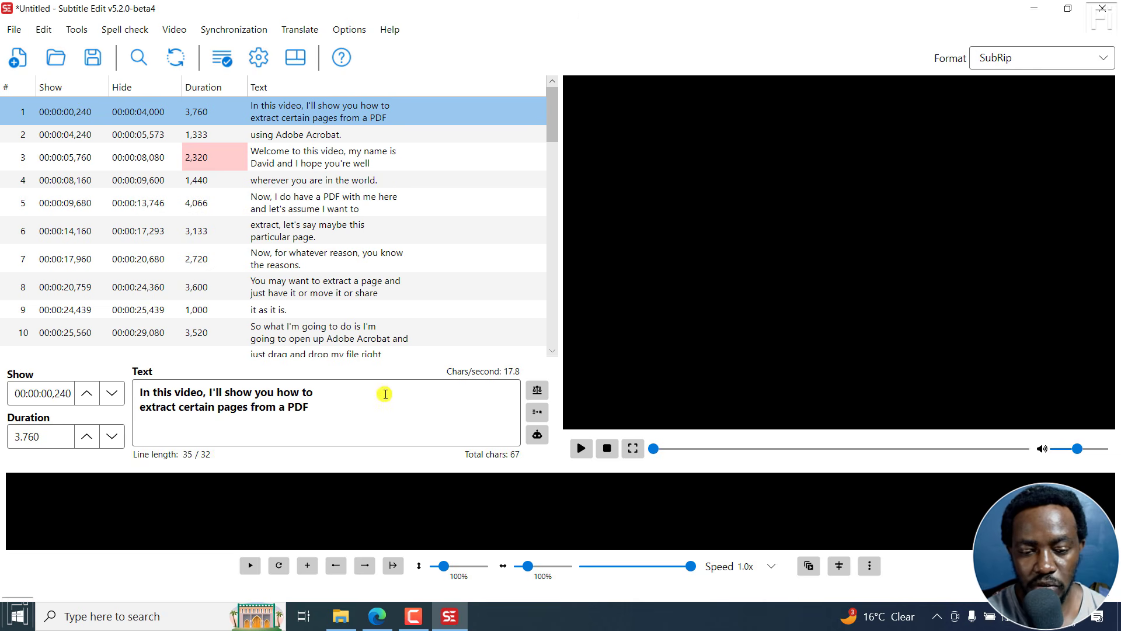
# - Open the "How to Extract Certain Pages from a PDF Using Adobe Acrobat" video and play its opening to check the subtitle sync
pyautogui.click(174, 29)
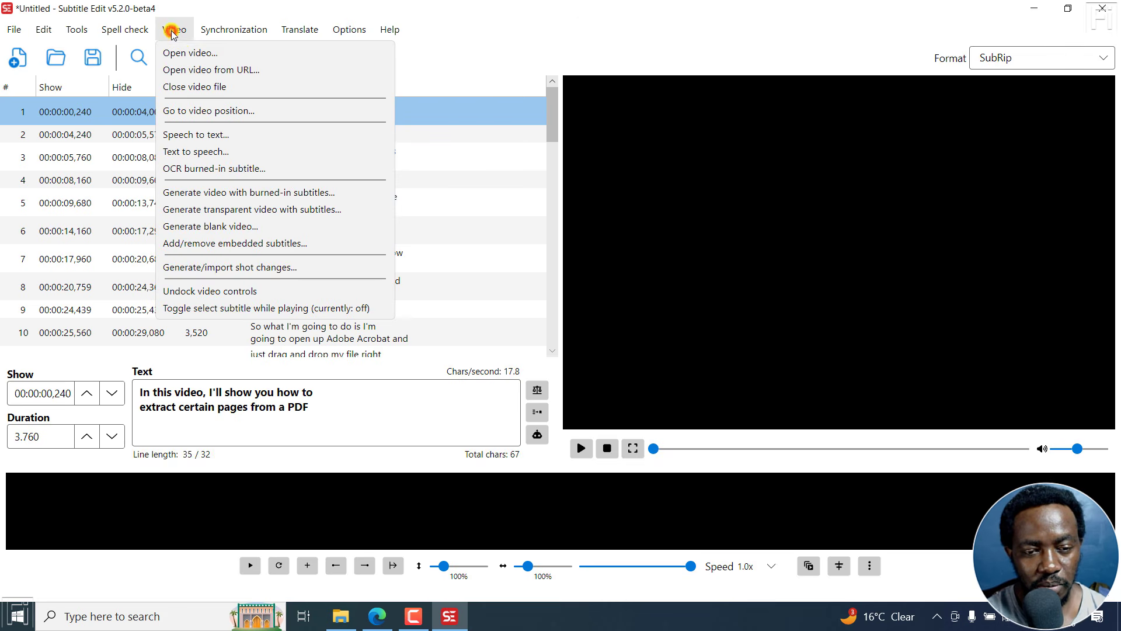
pyautogui.click(183, 54)
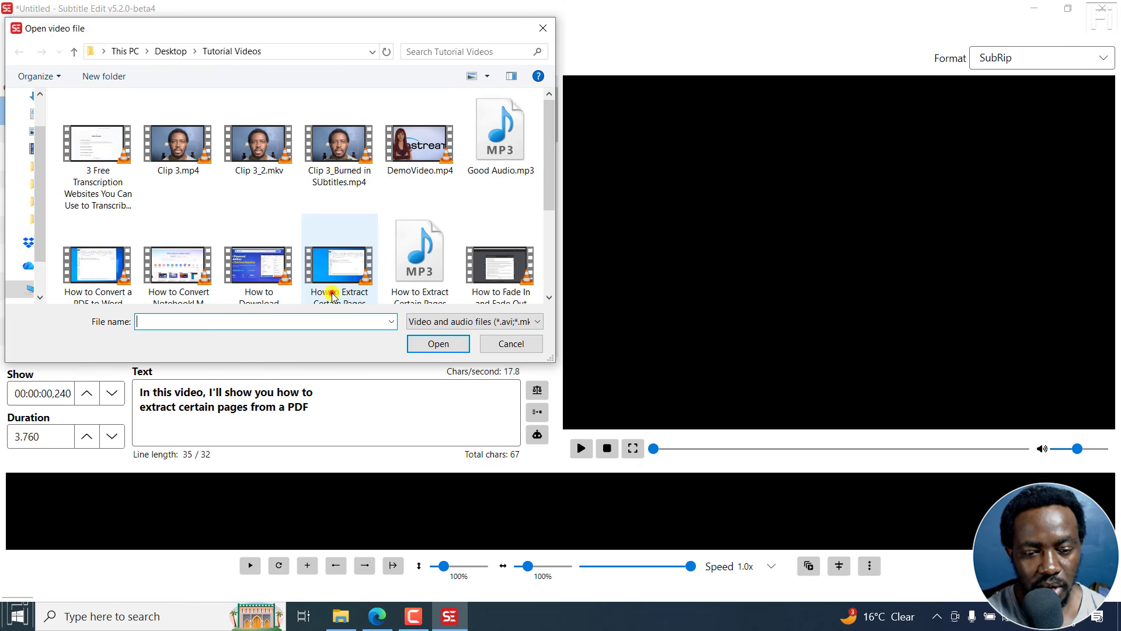
pyautogui.click(331, 295)
pyautogui.click(431, 346)
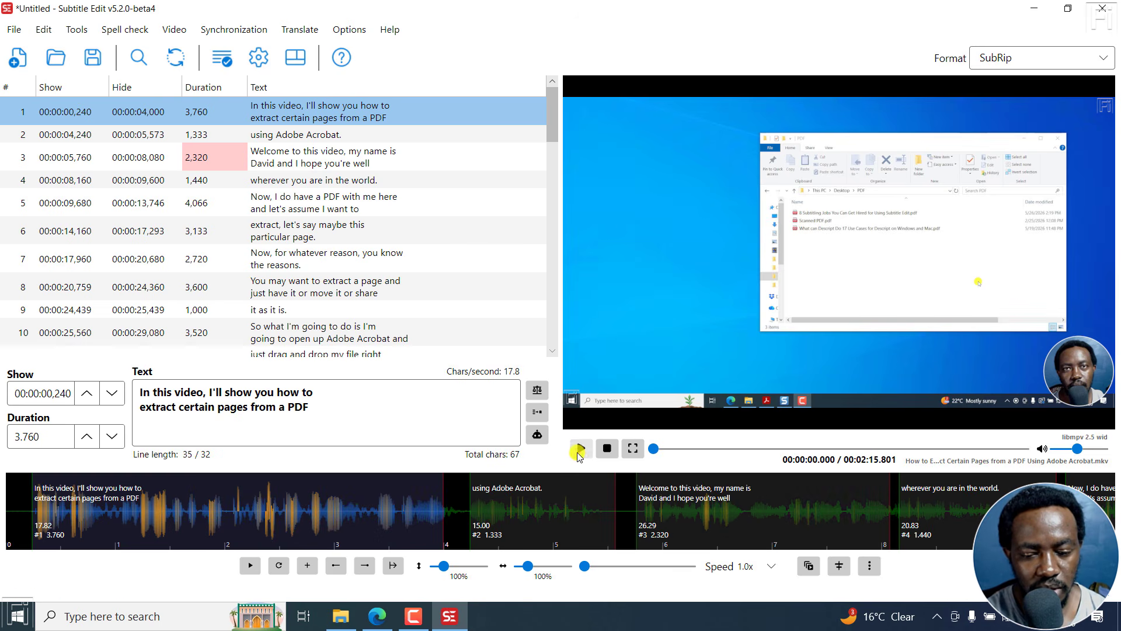
pyautogui.click(579, 450)
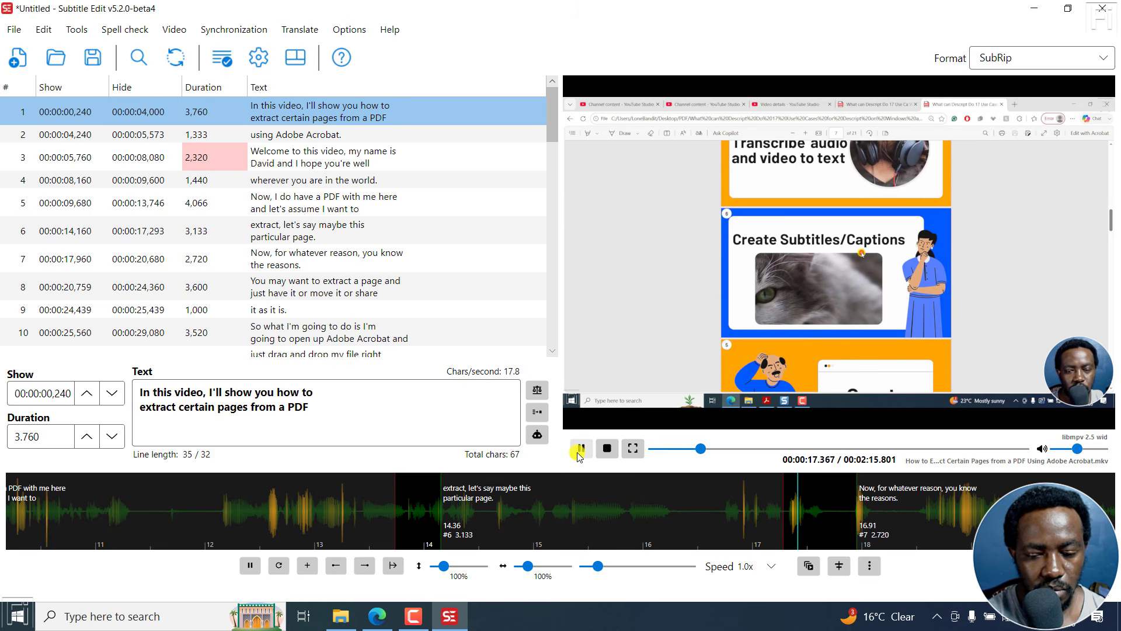
pyautogui.click(579, 448)
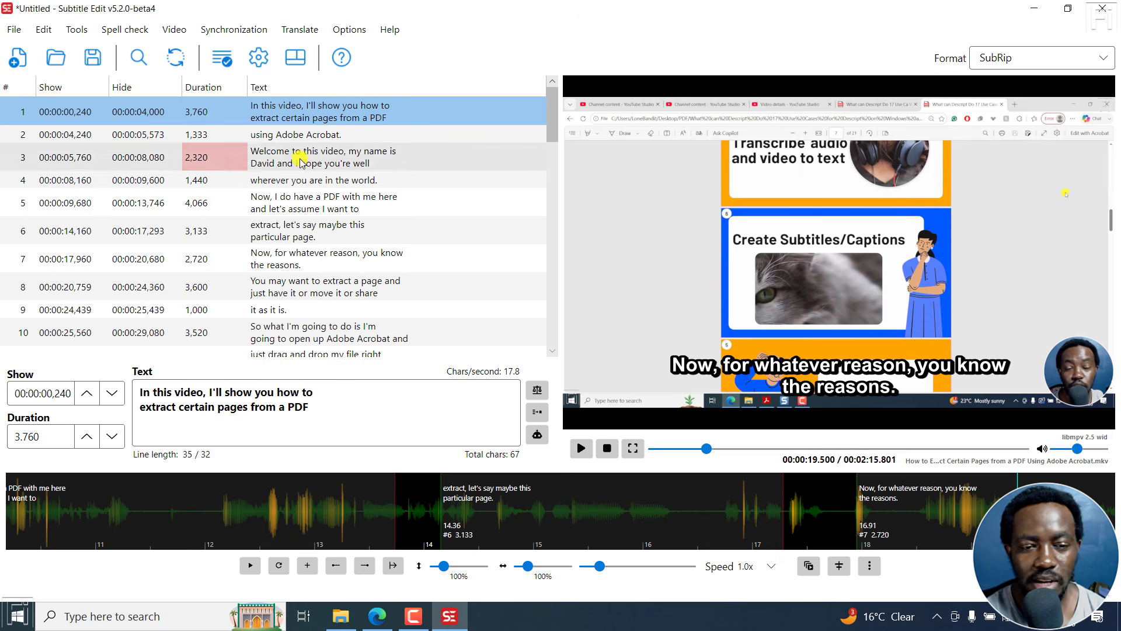
# - Examine the rule profiles available in the settings, keeping the Default profile
pyautogui.click(257, 59)
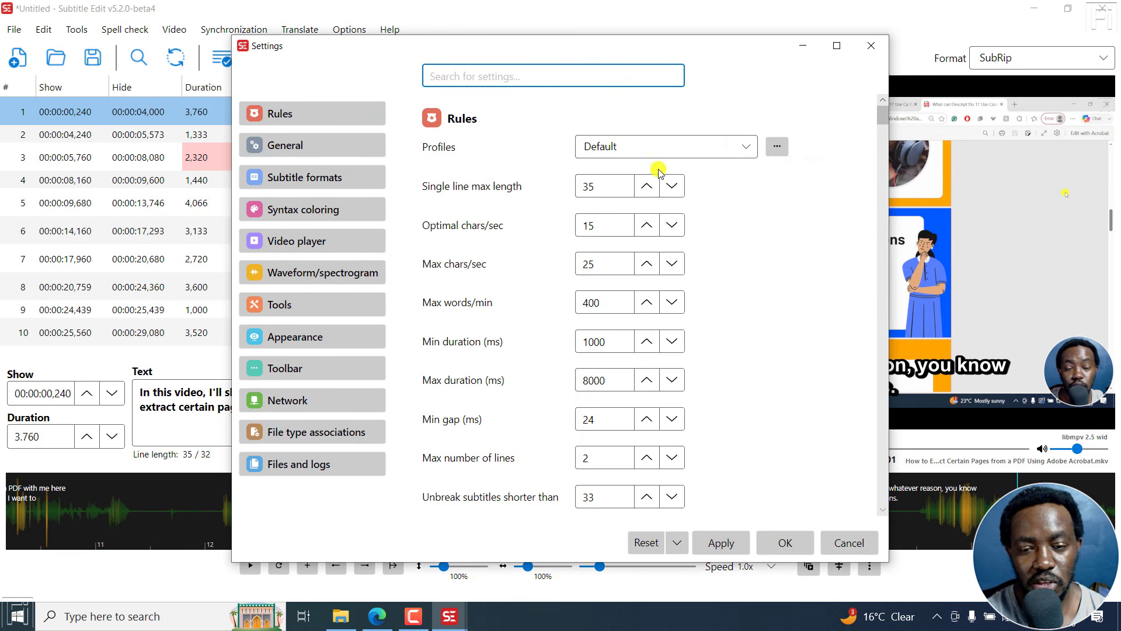
pyautogui.click(711, 146)
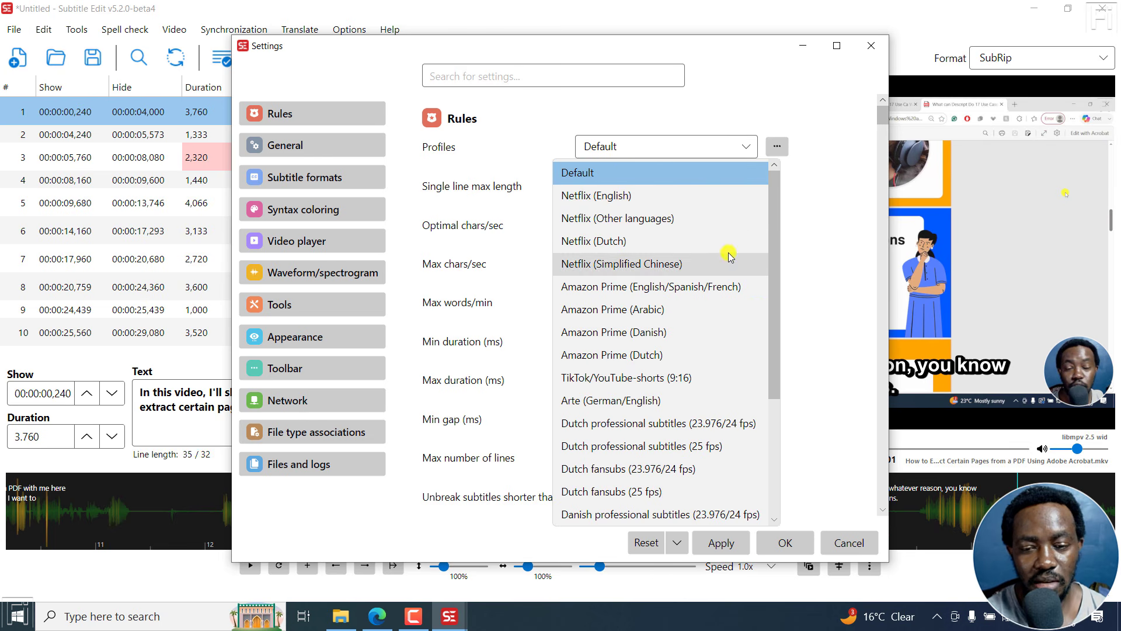
pyautogui.click(832, 280)
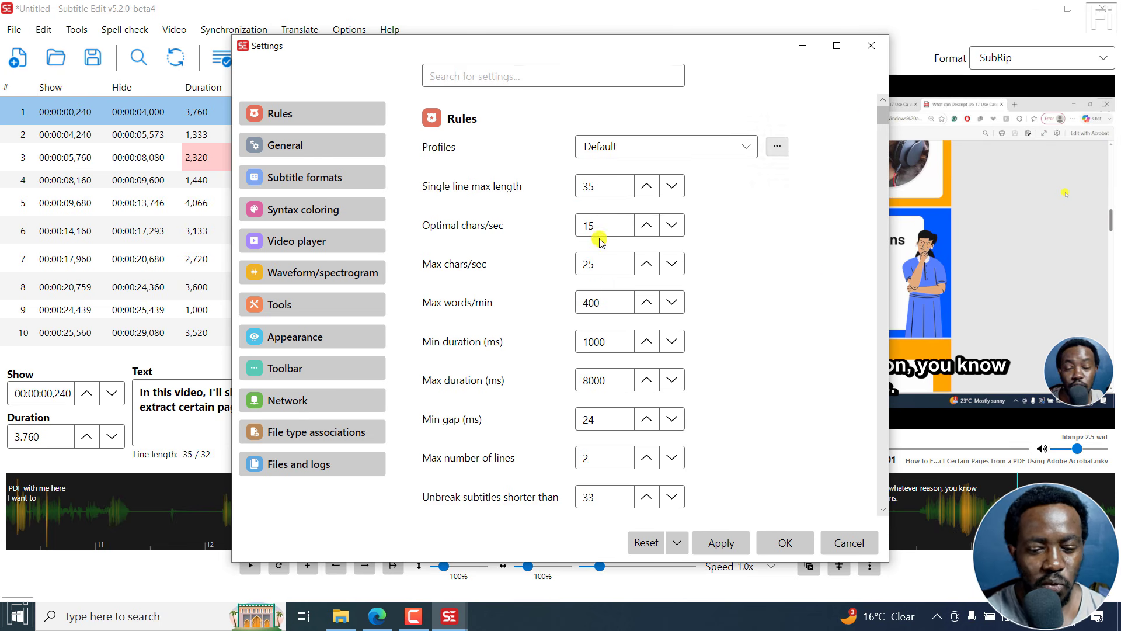
# - Launch the separately installed Subtitle Edit 4.0.16 and close the 5.2.0 settings without saving changes
pyautogui.click(136, 616)
pyautogui.write('sub')
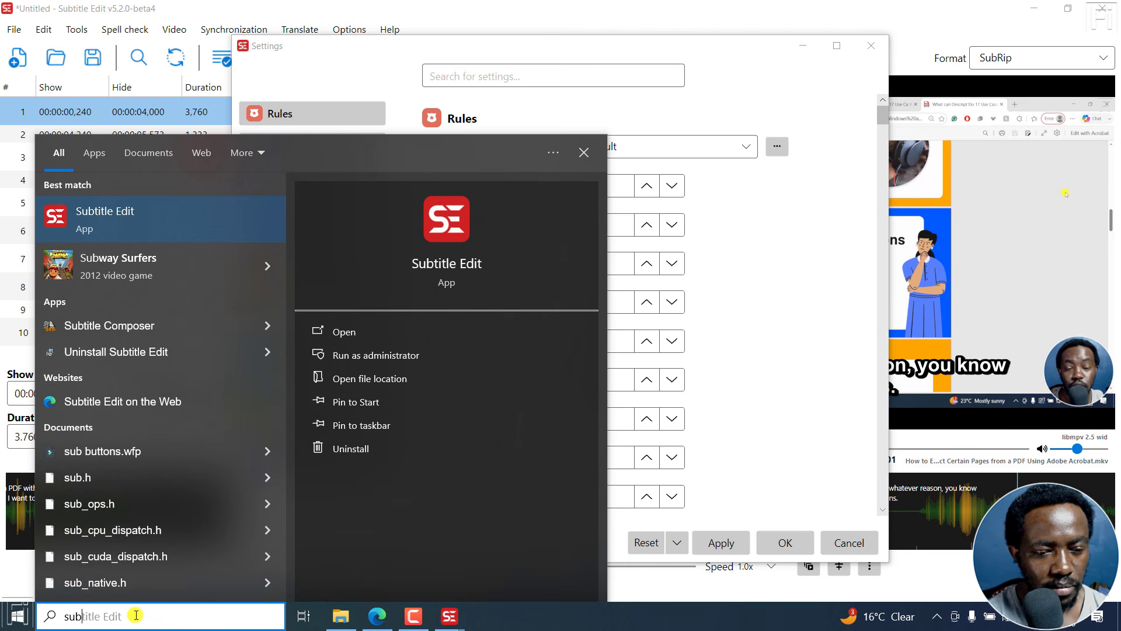
pyautogui.click(106, 217)
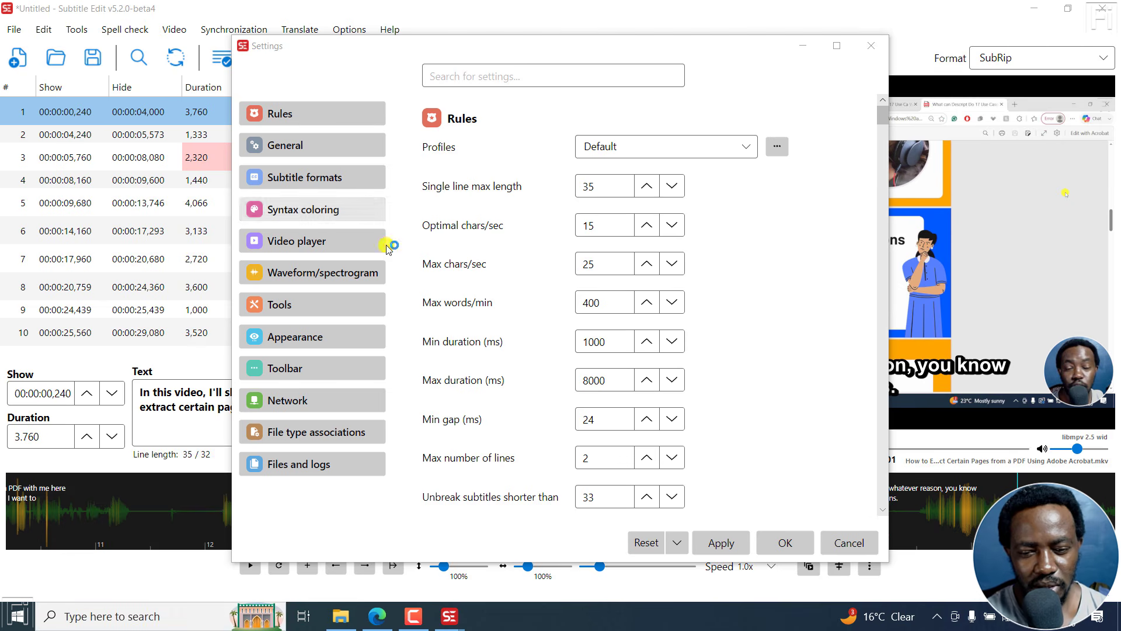
pyautogui.click(849, 543)
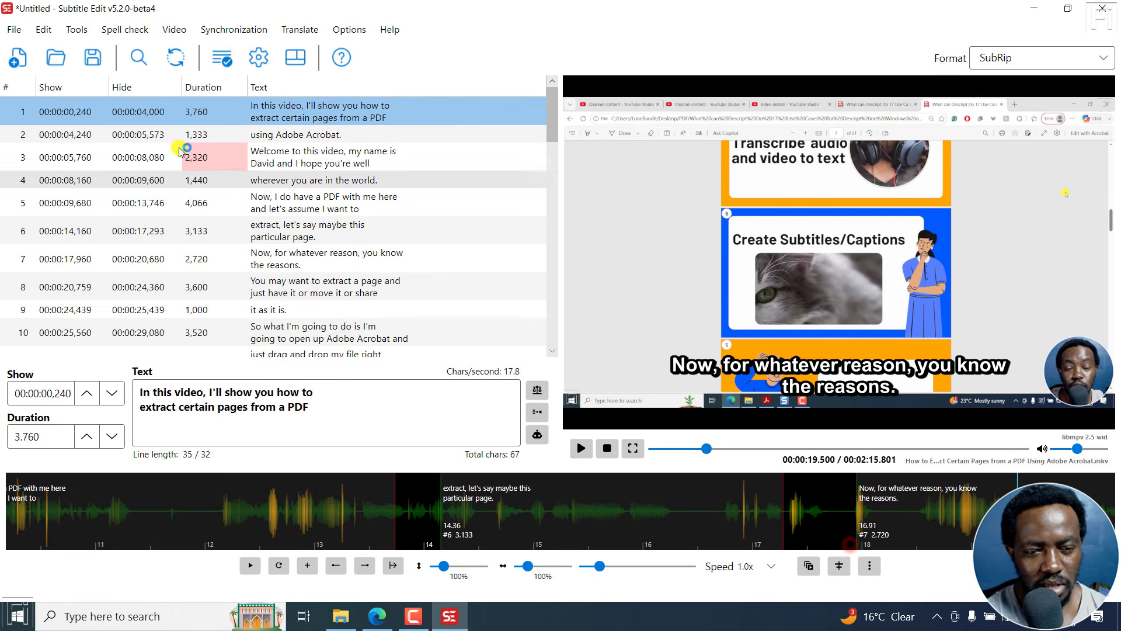
# - Open the plain text import in Subtitle Edit 5.2.0 to view its options
pyautogui.click(14, 31)
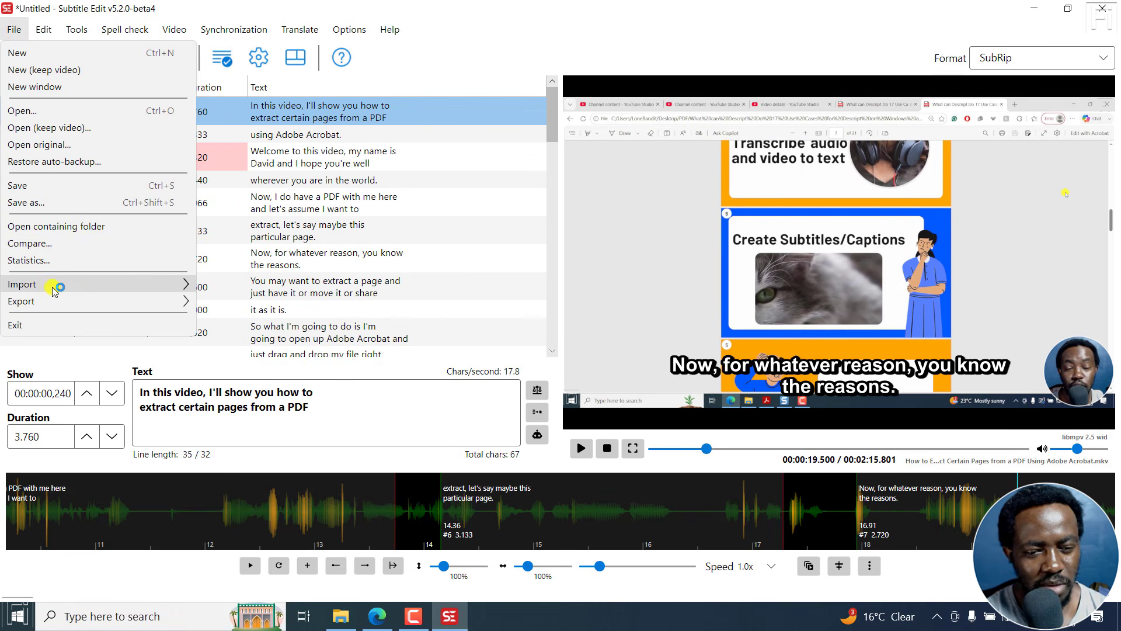
pyautogui.moveTo(75, 286)
pyautogui.click(228, 363)
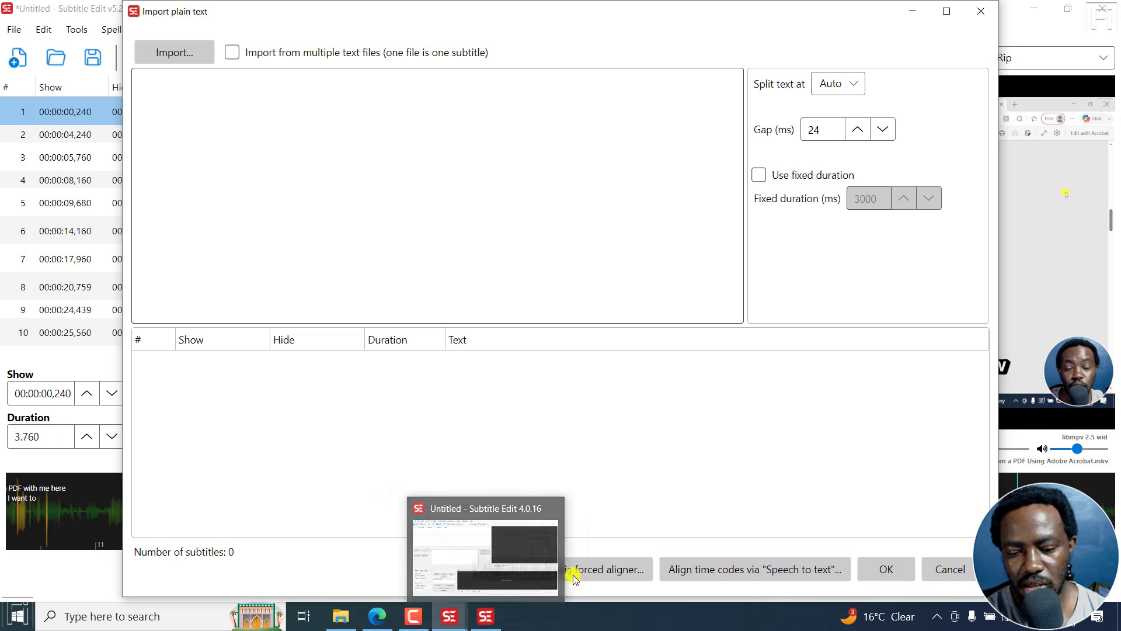
# - Switch to Subtitle Edit 4.0.16 and examine the splitting and single line max. length options of its plain text import
pyautogui.click(514, 580)
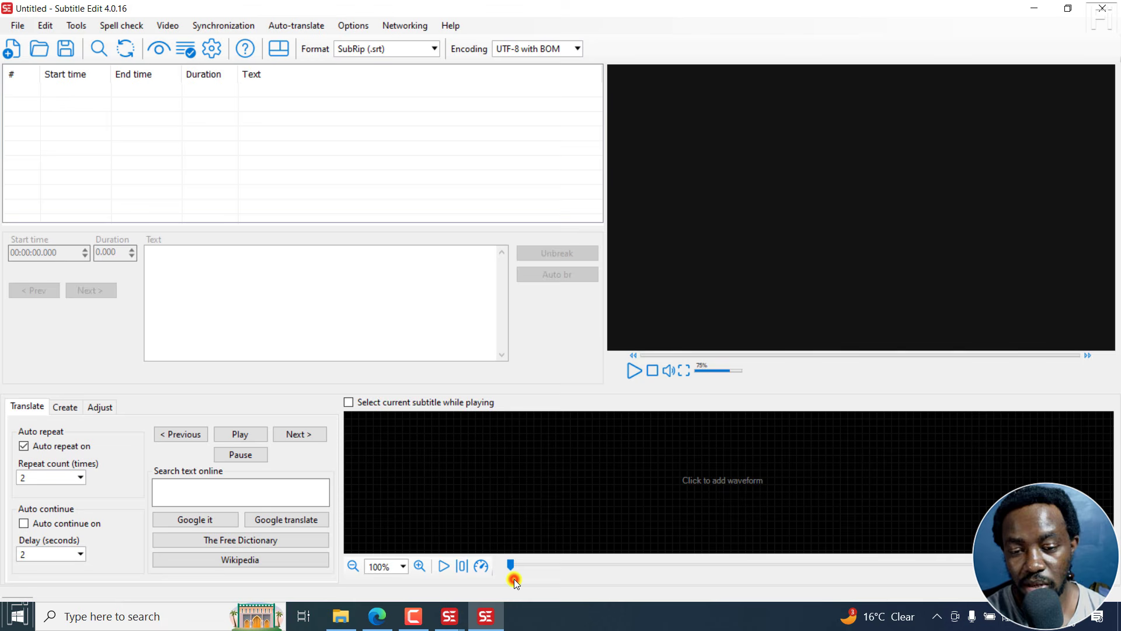
pyautogui.click(16, 26)
pyautogui.click(62, 327)
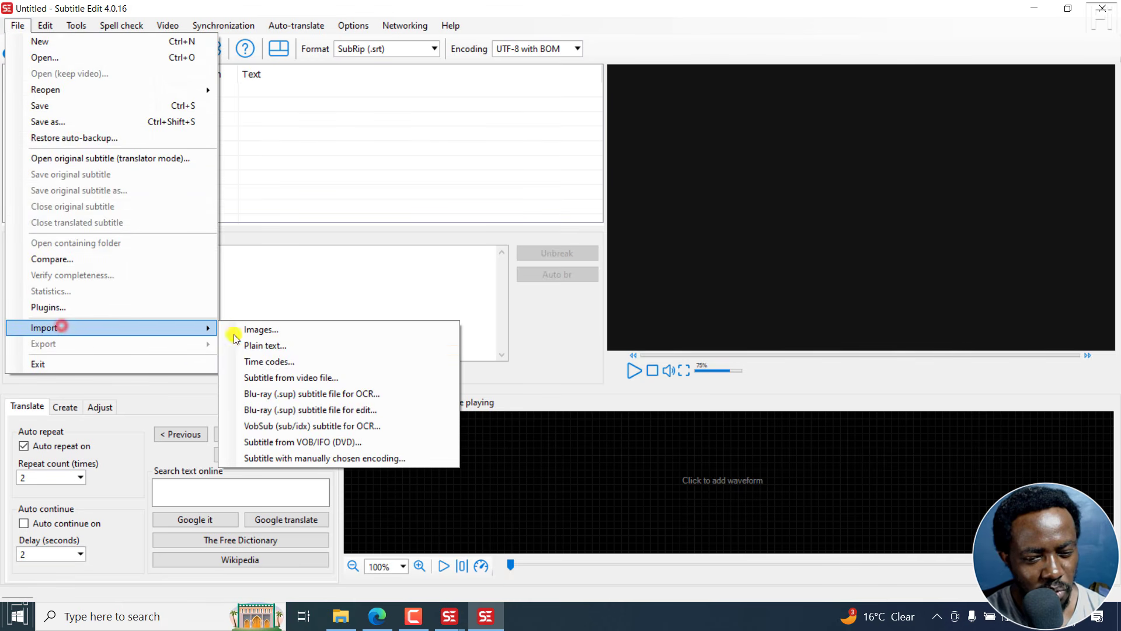
pyautogui.click(270, 345)
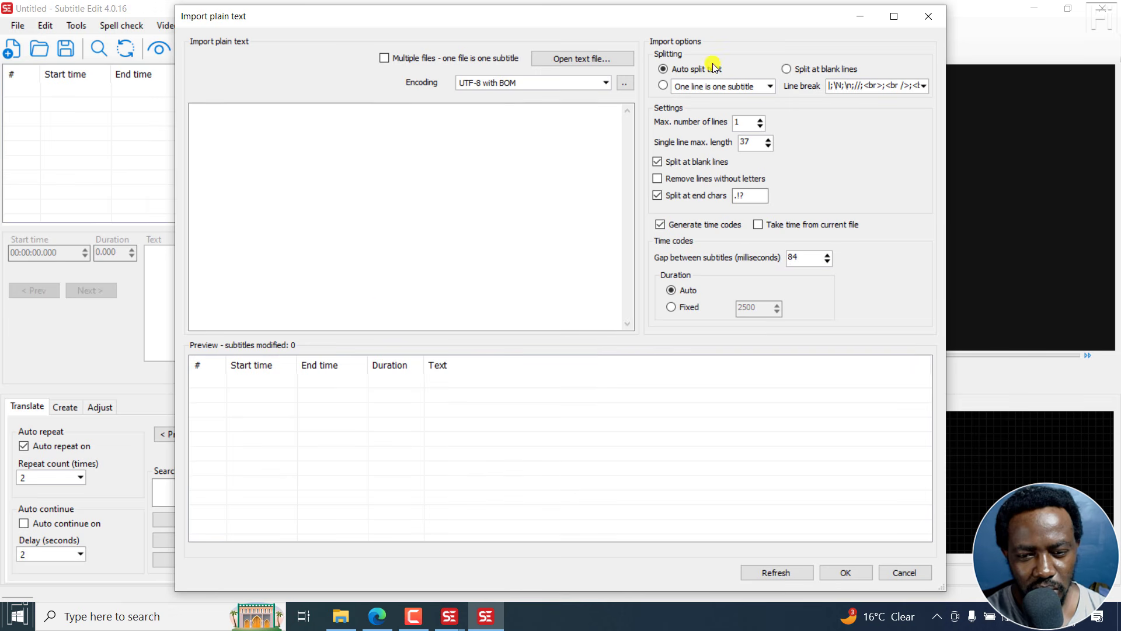
pyautogui.click(760, 143)
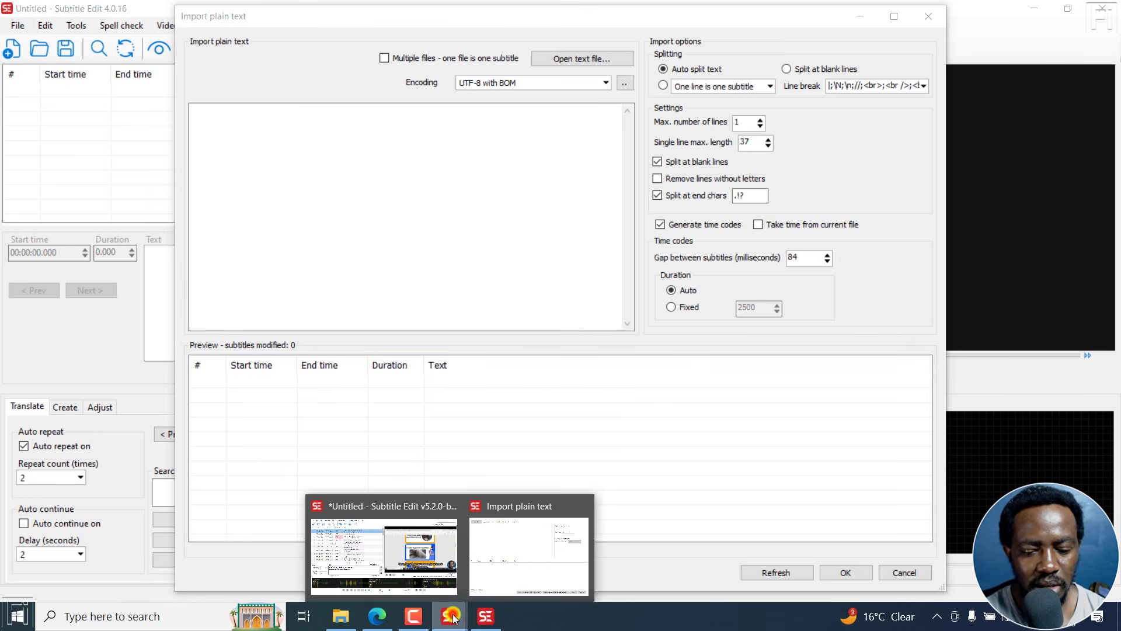
# - Compare the 5.2.0 plain text import options with those in 4.0.16, closing the 4.0.16 import and returning to 5.2.0
pyautogui.click(510, 540)
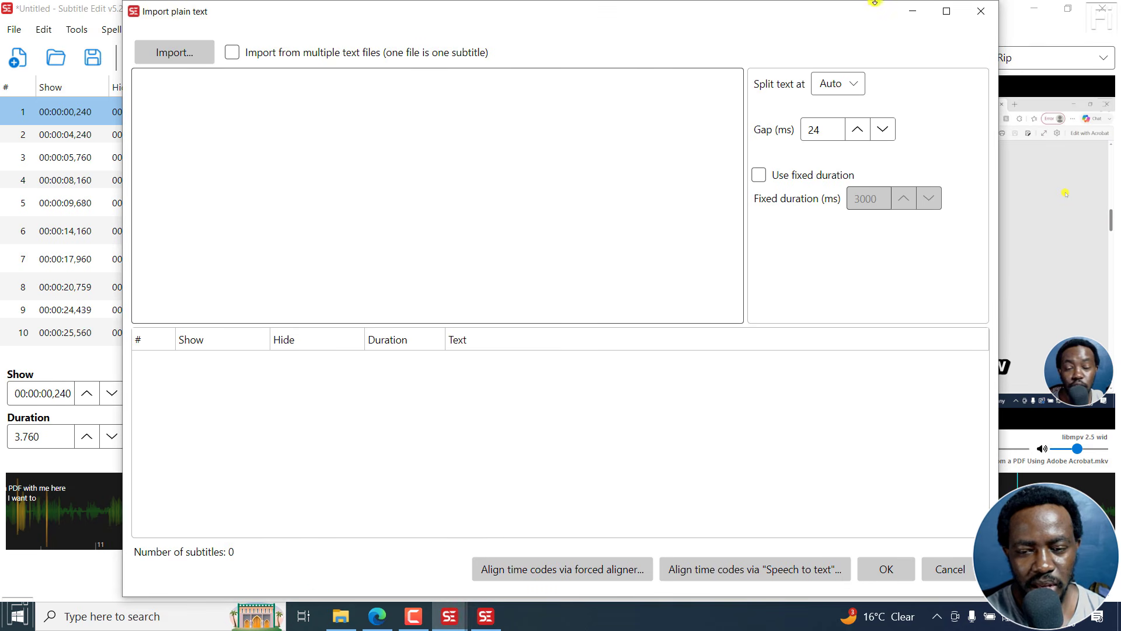
pyautogui.moveTo(823, 20); pyautogui.dragTo(783, 35)
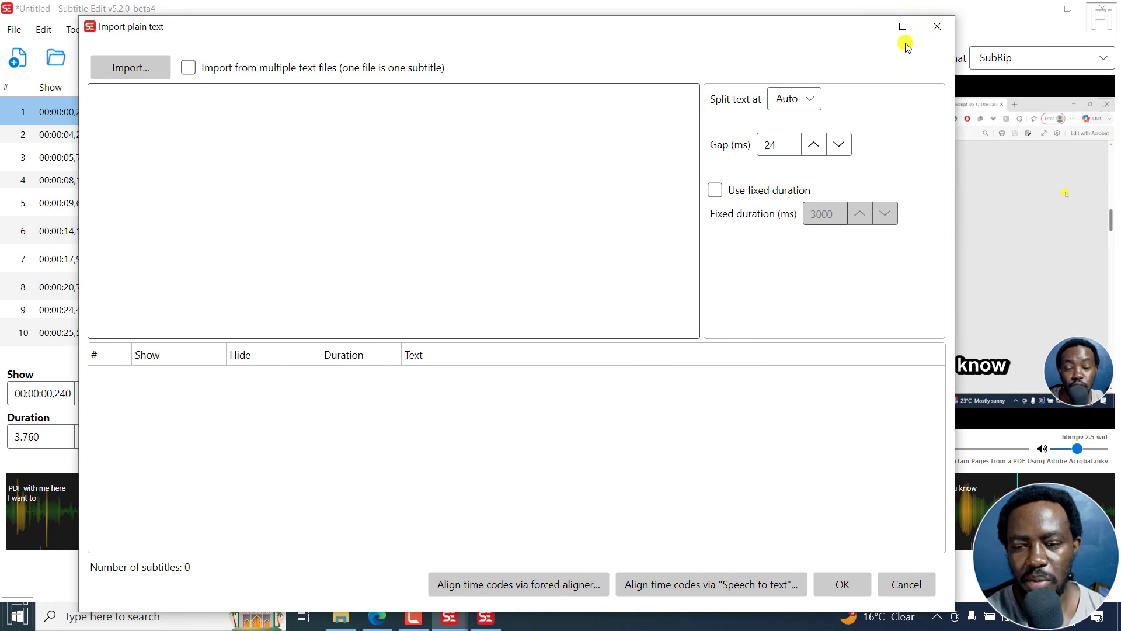
pyautogui.click(487, 622)
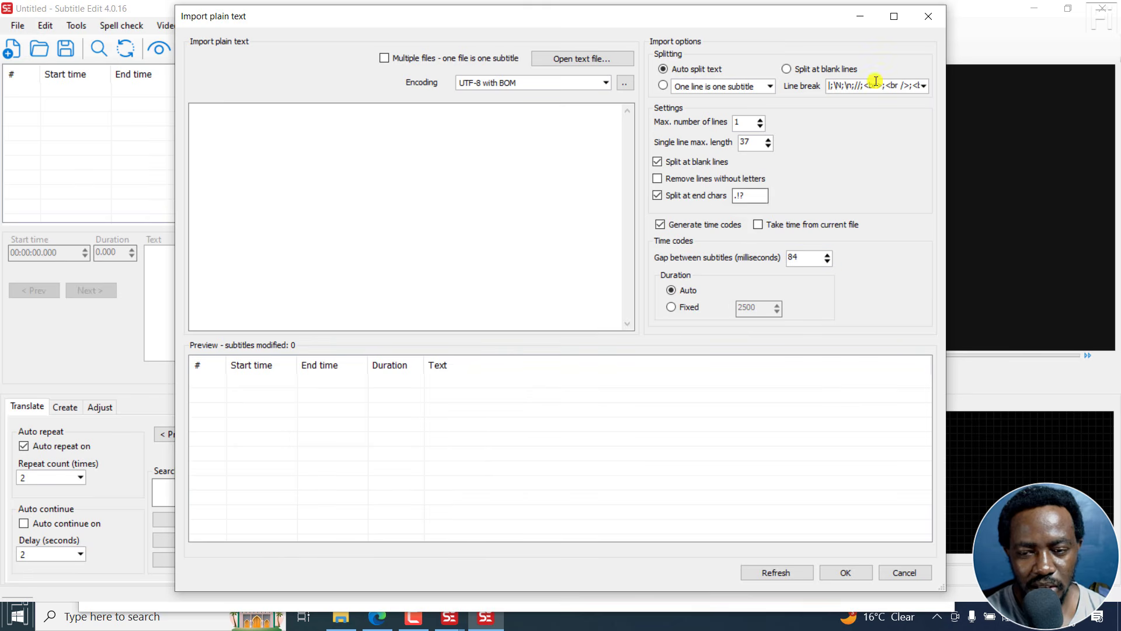
pyautogui.click(927, 17)
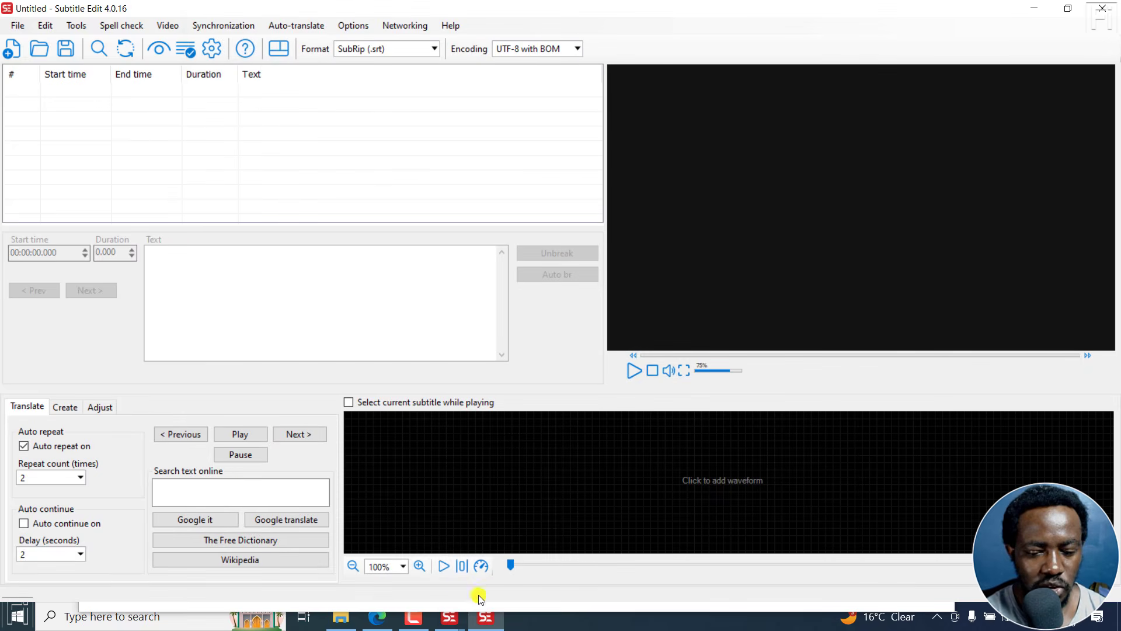
pyautogui.click(457, 622)
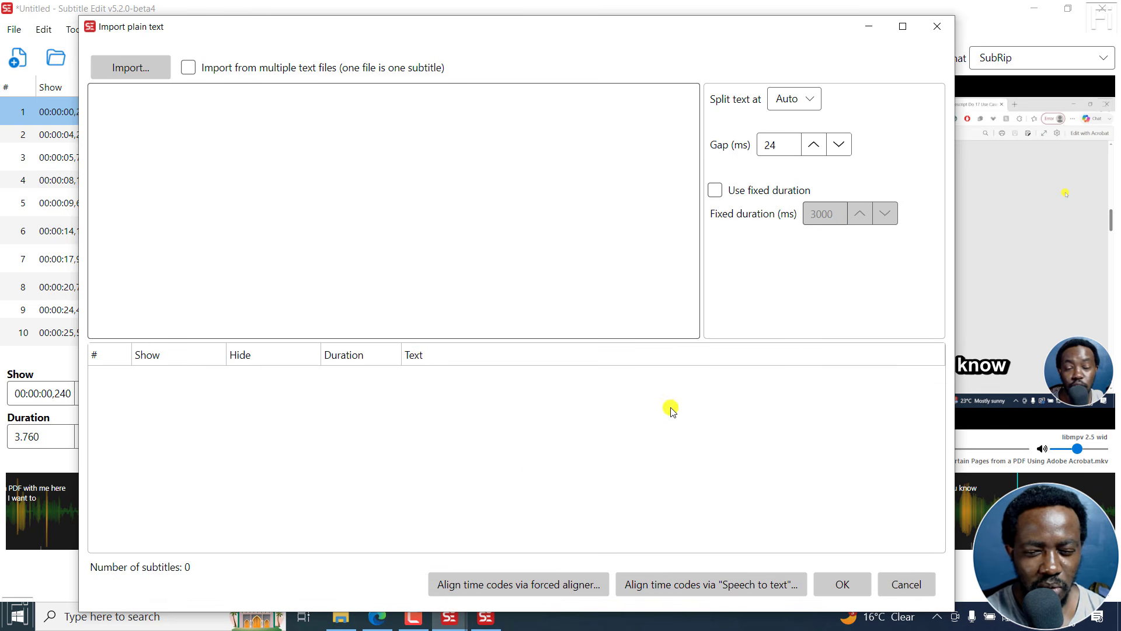
# - Switch to the browser and read the "Align time codes via forced aligner" pull request on GitHub, down to its notes on long-audio handling
pyautogui.click(377, 620)
pyautogui.click(290, 13)
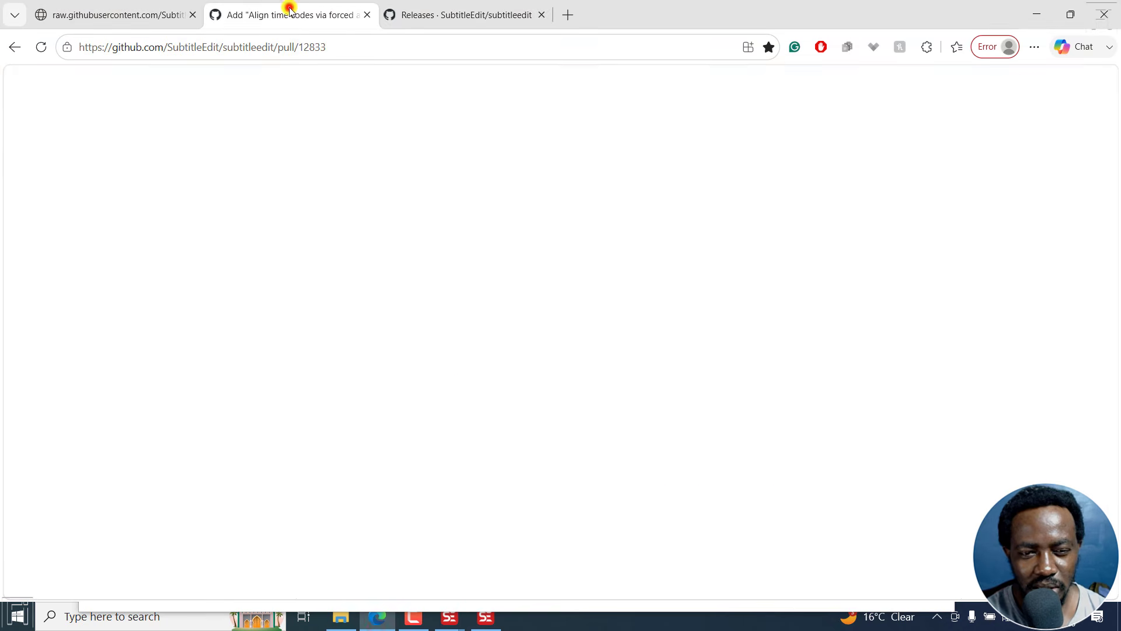
pyautogui.scroll(-5, 319, 438)
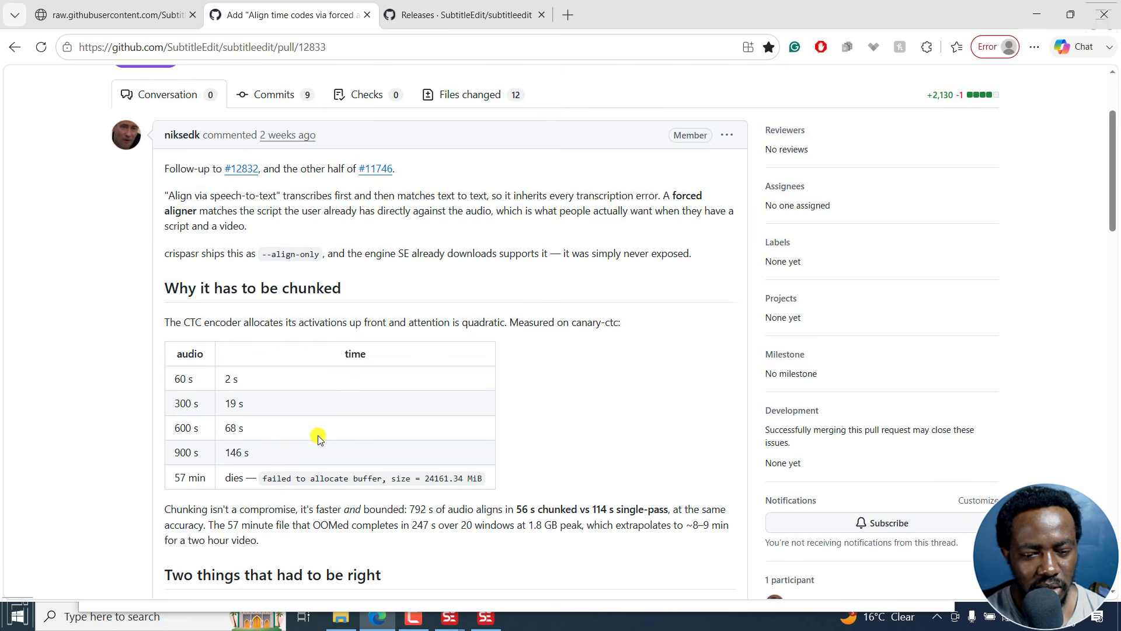
pyautogui.scroll(-3, 318, 438)
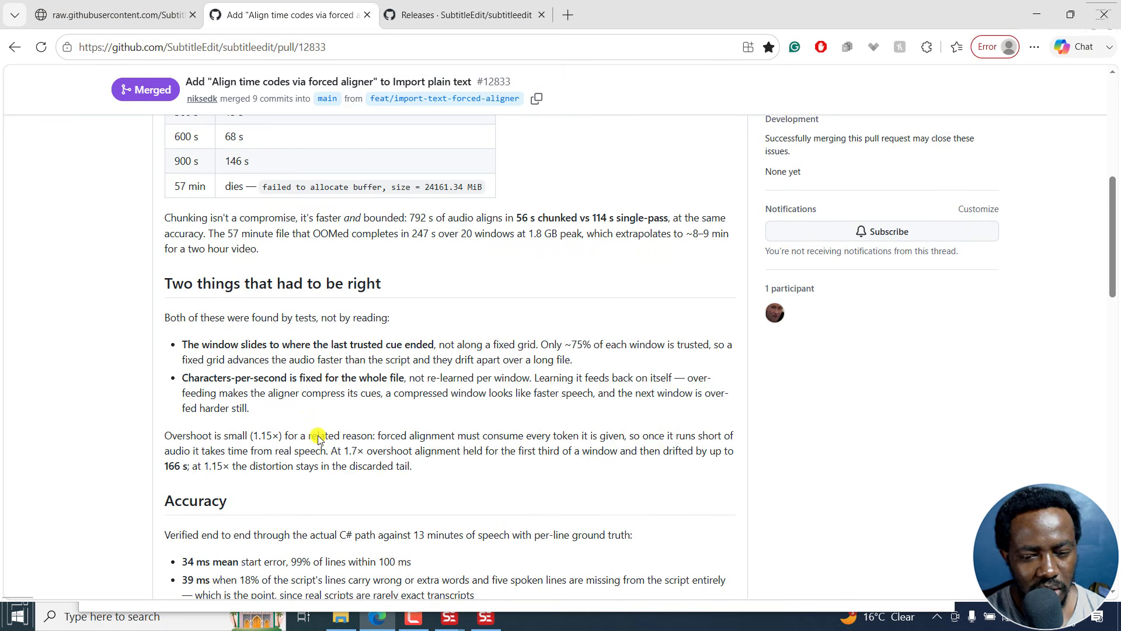
pyautogui.scroll(-6, 318, 438)
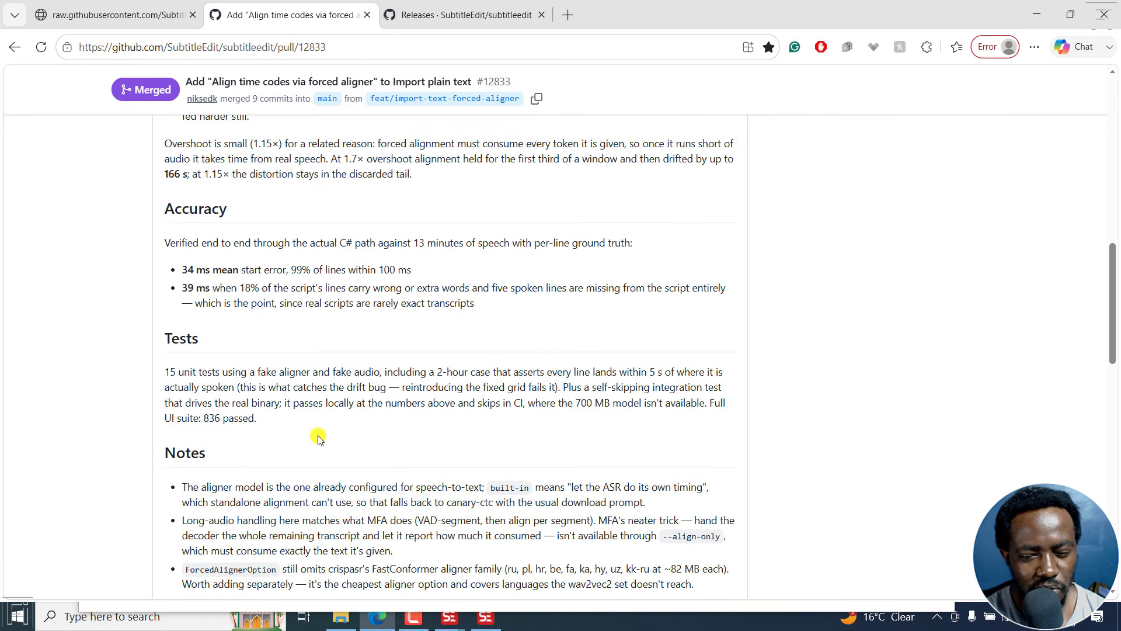
pyautogui.scroll(-2, 318, 438)
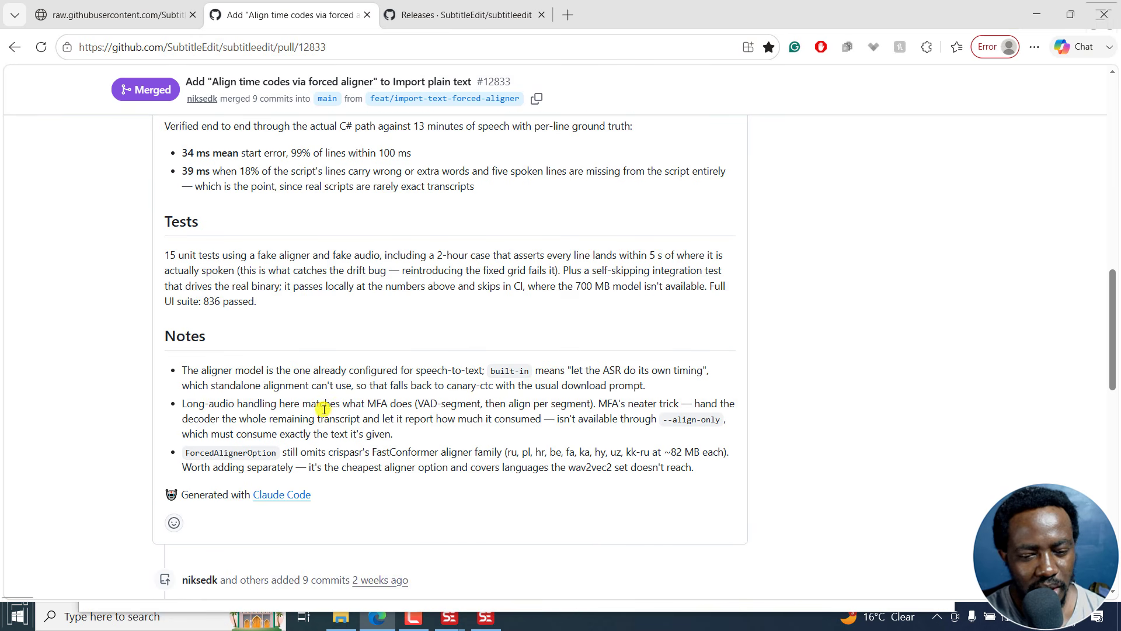
pyautogui.moveTo(330, 403); pyautogui.dragTo(430, 404)
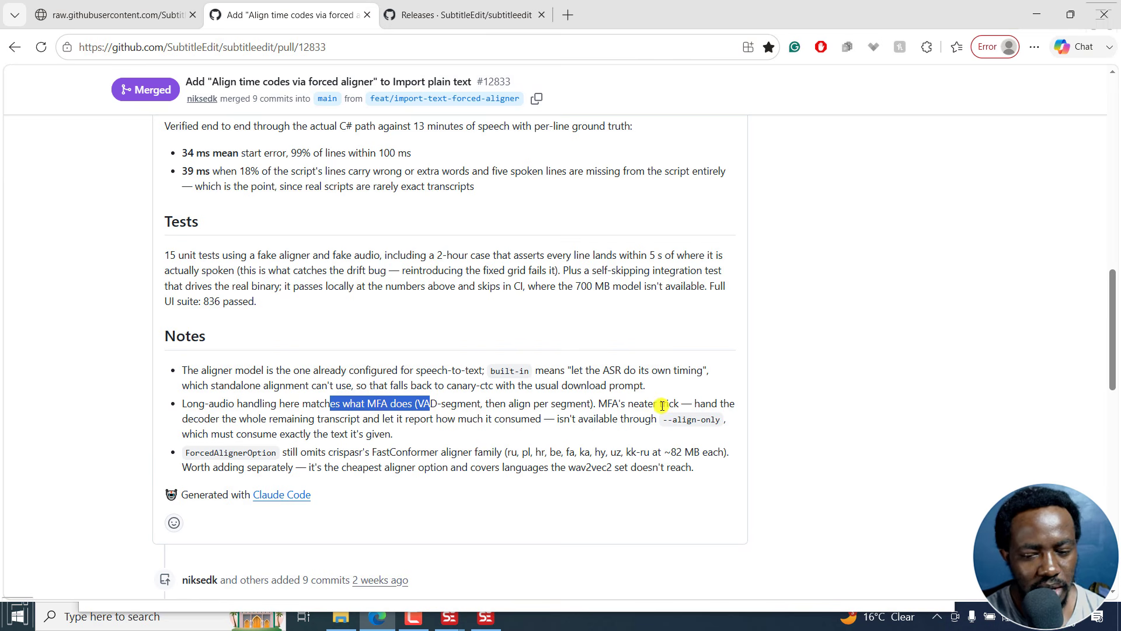
pyautogui.moveTo(600, 404); pyautogui.dragTo(632, 404)
pyautogui.click(557, 420)
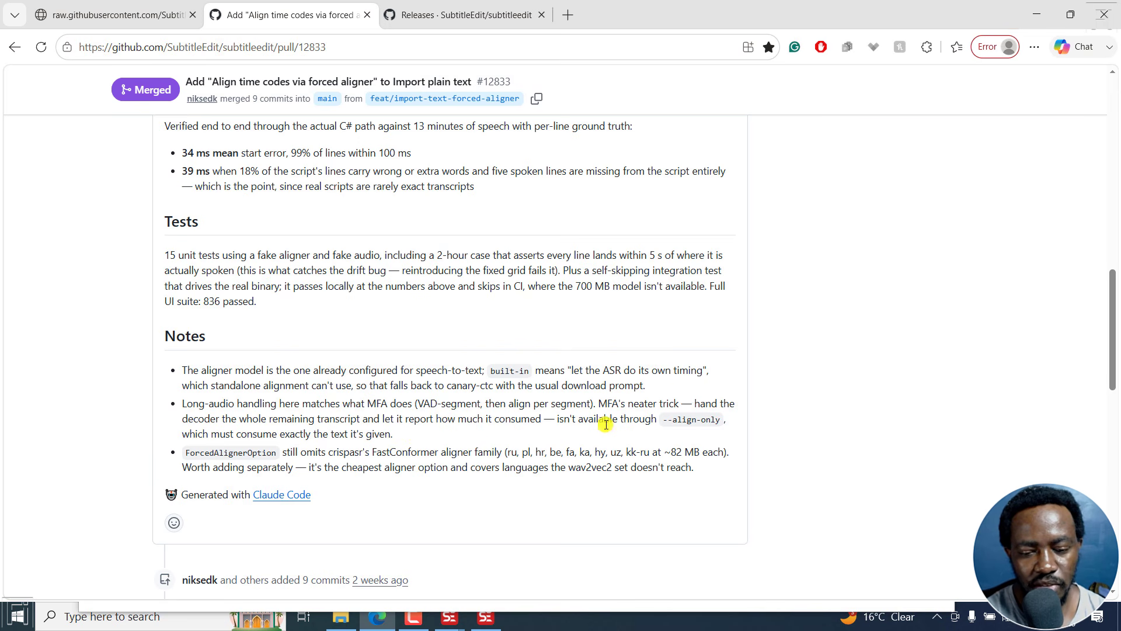
pyautogui.moveTo(600, 404); pyautogui.dragTo(647, 405)
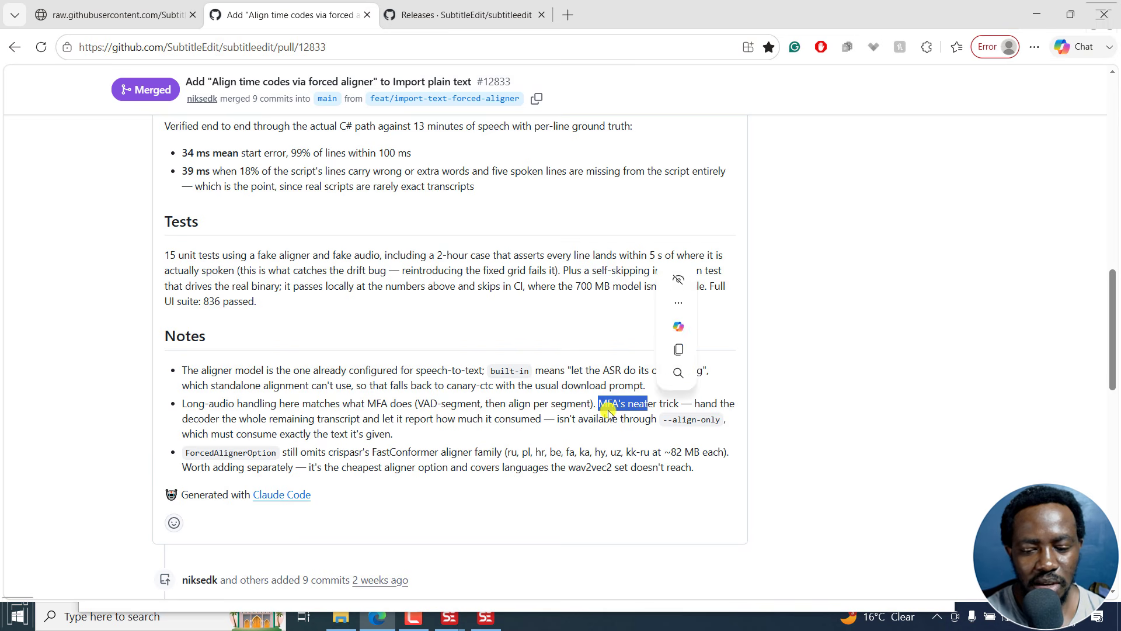
pyautogui.click(569, 420)
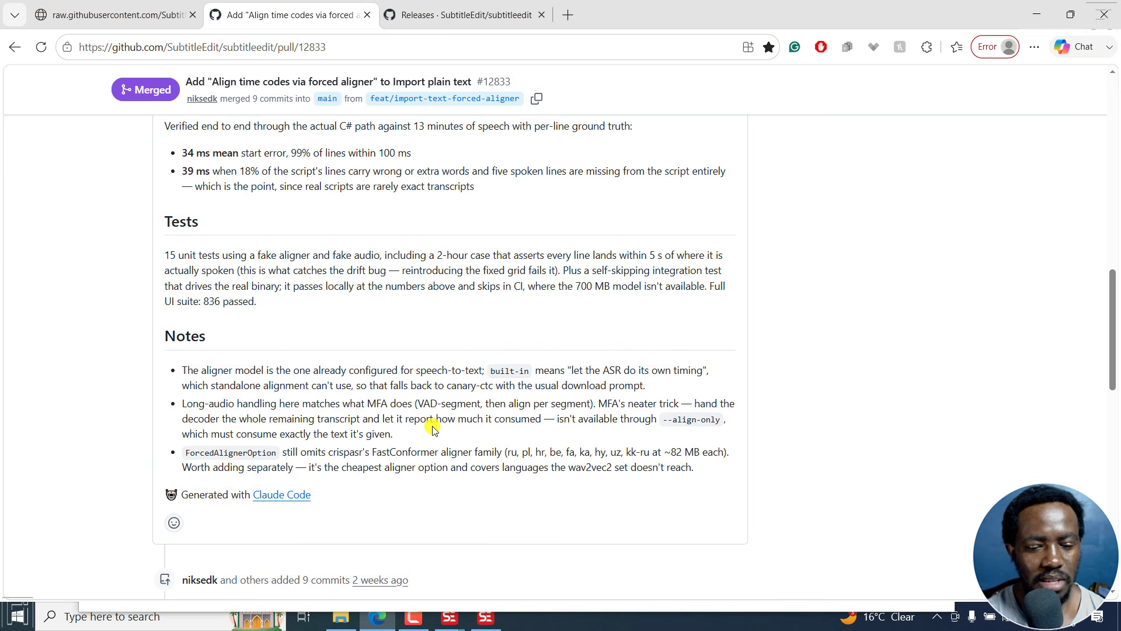
# - Switch back to Subtitle Edit 5.2.0 and close the plain text import without importing anything
pyautogui.click(438, 616)
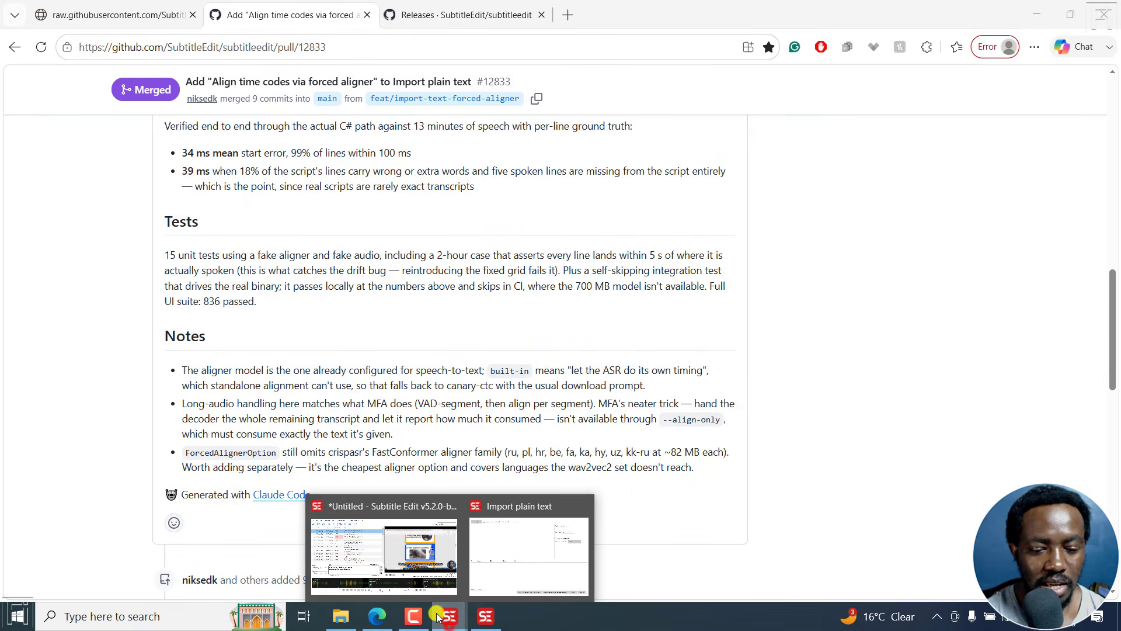
pyautogui.click(405, 538)
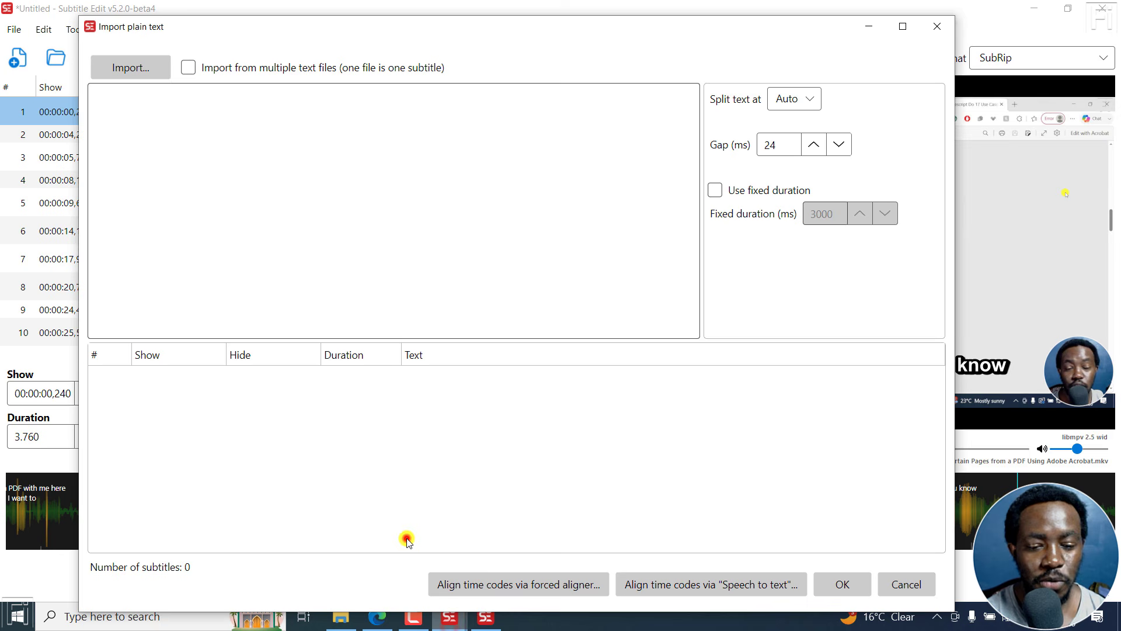
pyautogui.click(935, 27)
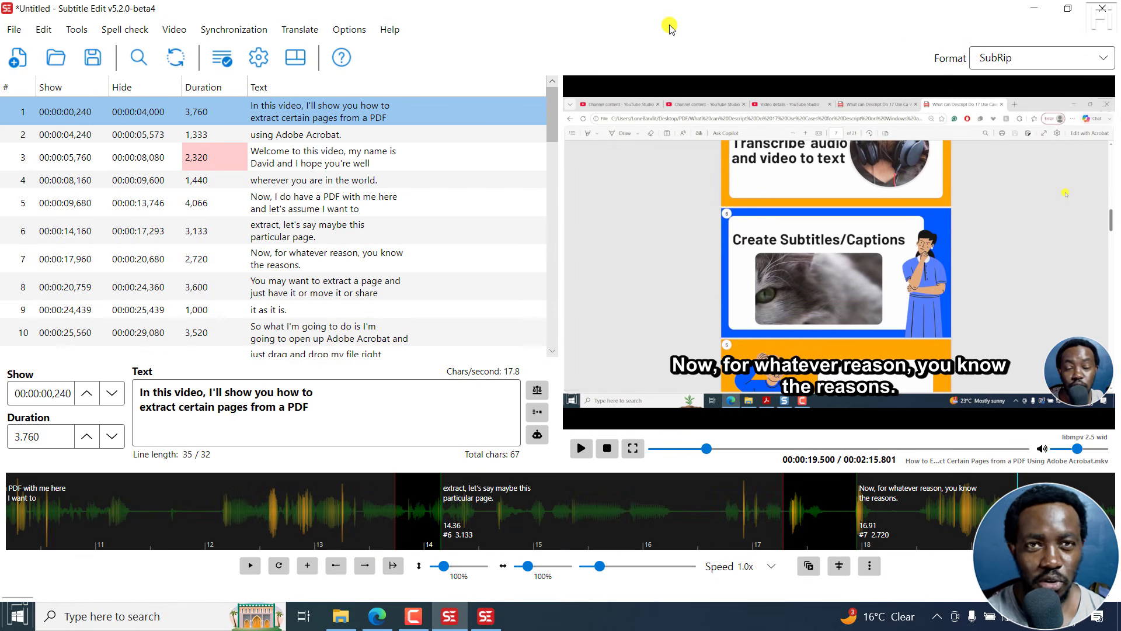